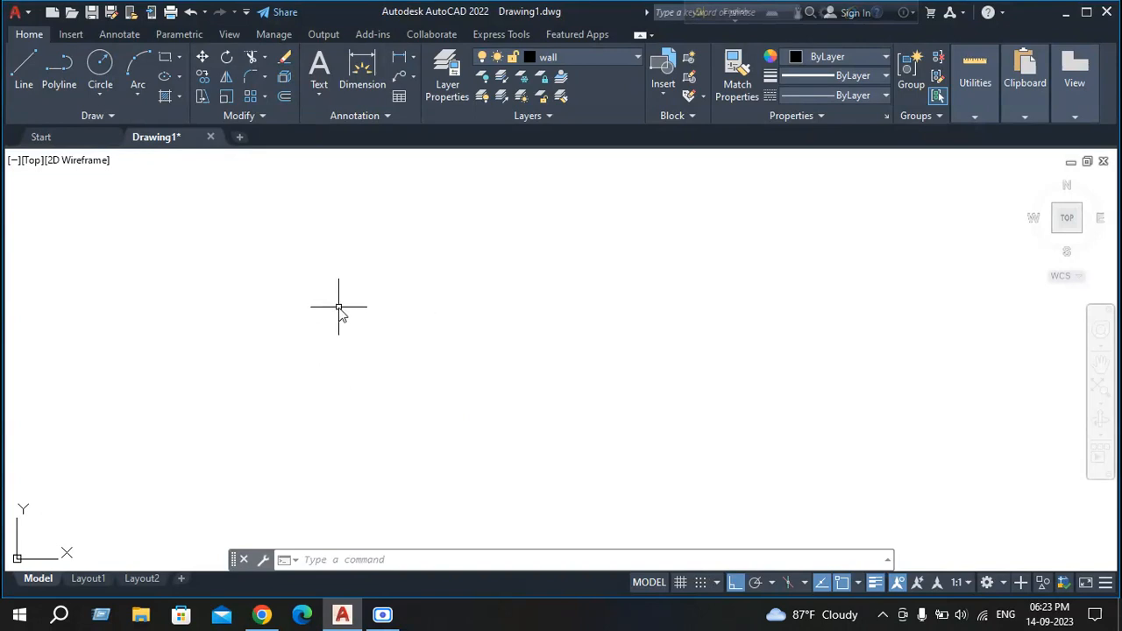
Draw the first three sides of a frame profile with connected lines: 5" down, 2" right and 4" up.
{"action": "key", "text": "l"}
{"action": "key", "text": "Return"}
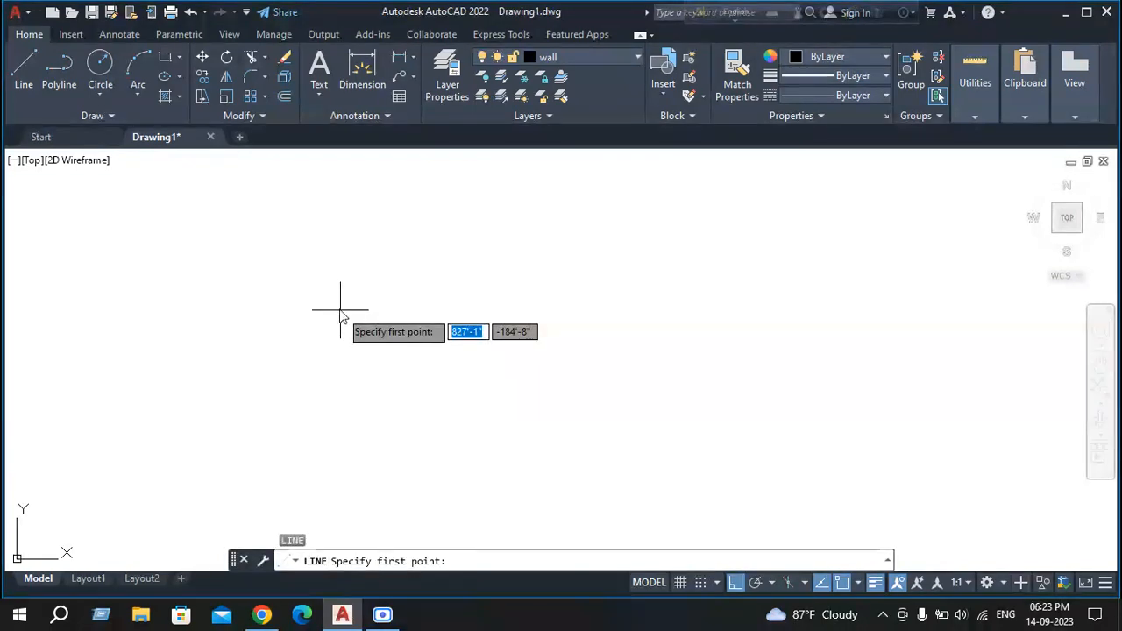
{"action": "left_click", "coordinate": [356, 287]}
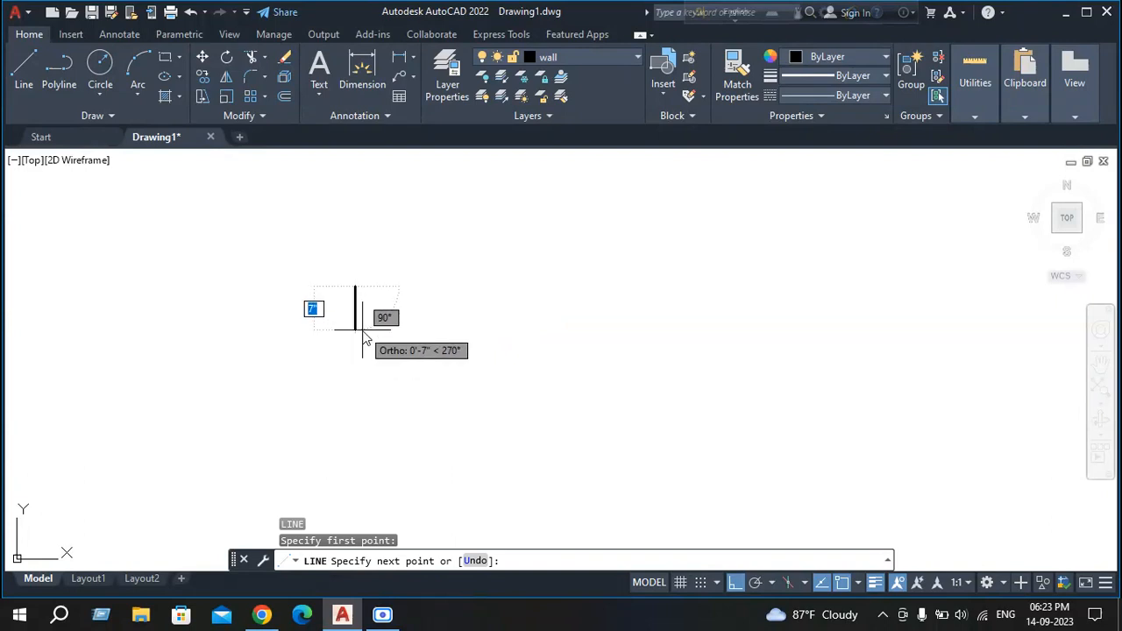
{"action": "type", "text": "5"}
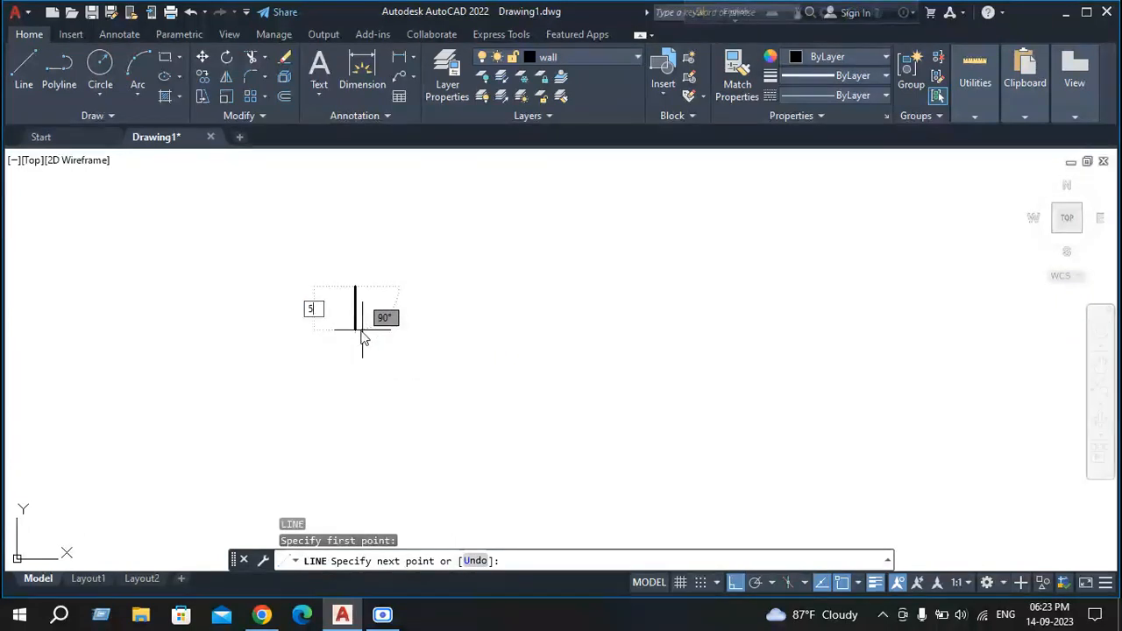
{"action": "key", "text": "Return"}
{"action": "scroll", "coordinate": [390, 319], "scroll_direction": "up", "scroll_amount": 5}
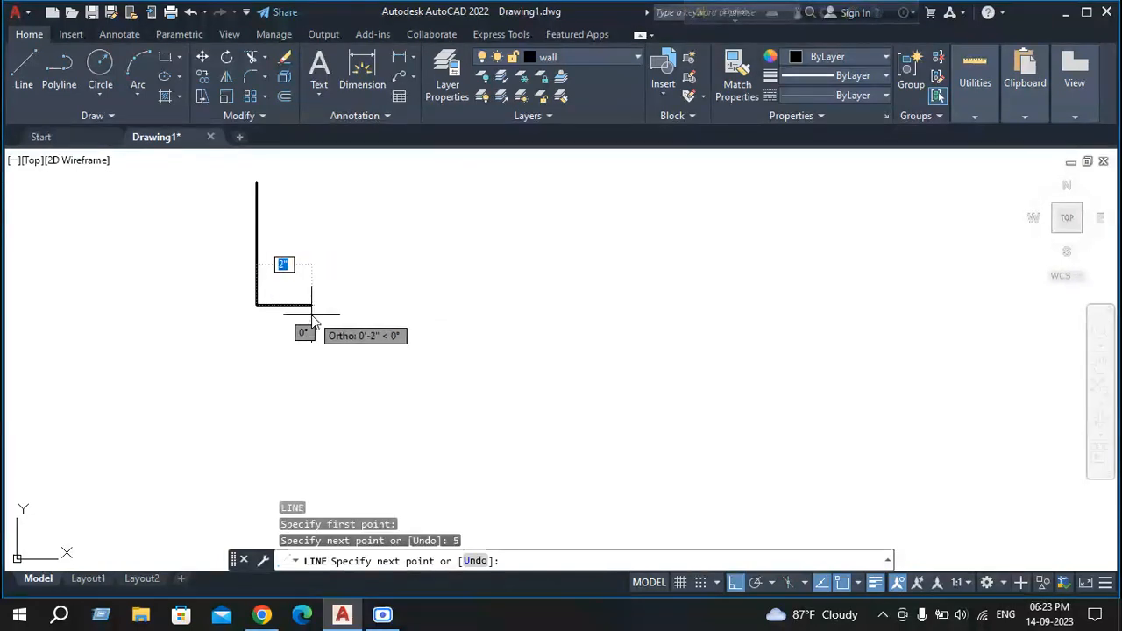
{"action": "type", "text": "2"}
{"action": "key", "text": "Return"}
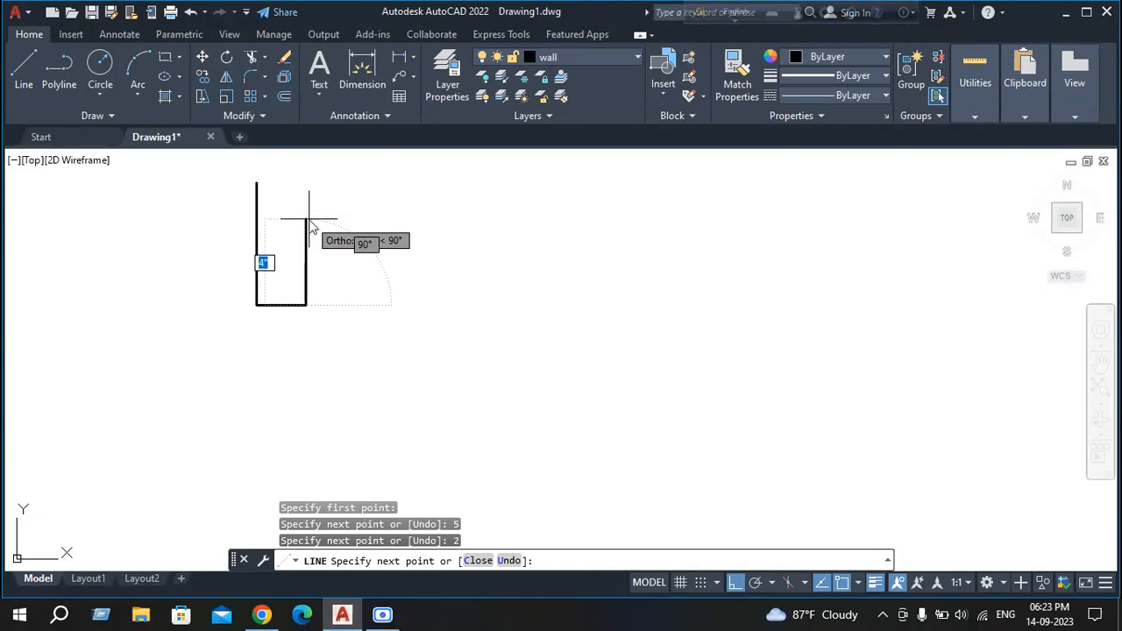
{"action": "type", "text": "4"}
{"action": "key", "text": "Return"}
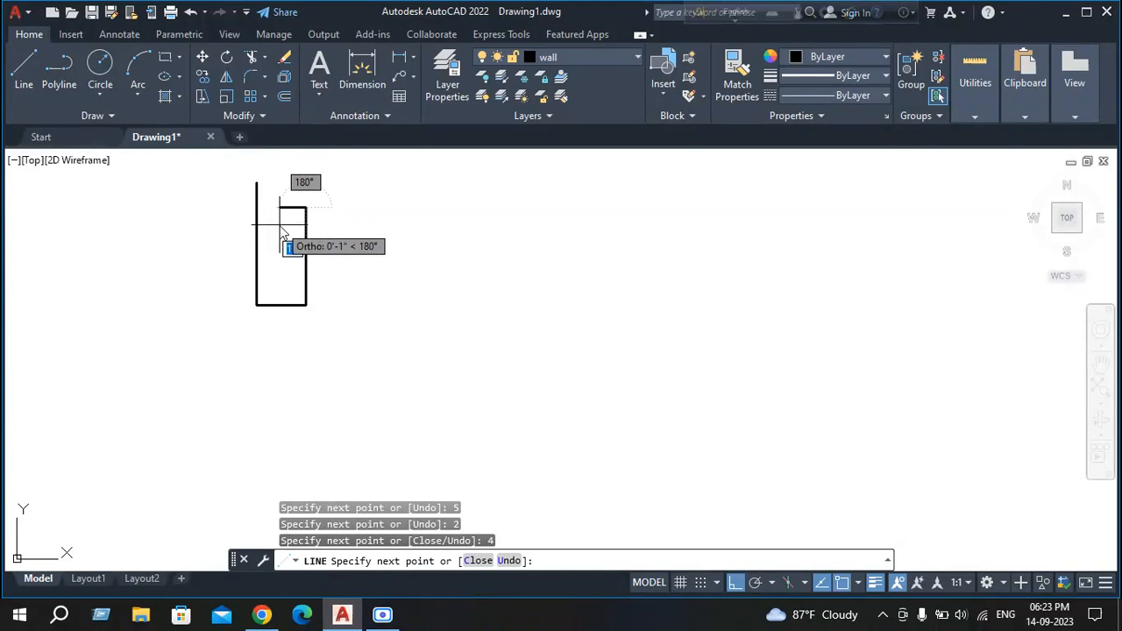
Complete the line profile with a 1" segment left, a segment up level with the start point, and a closing segment.
{"action": "type", "text": "1"}
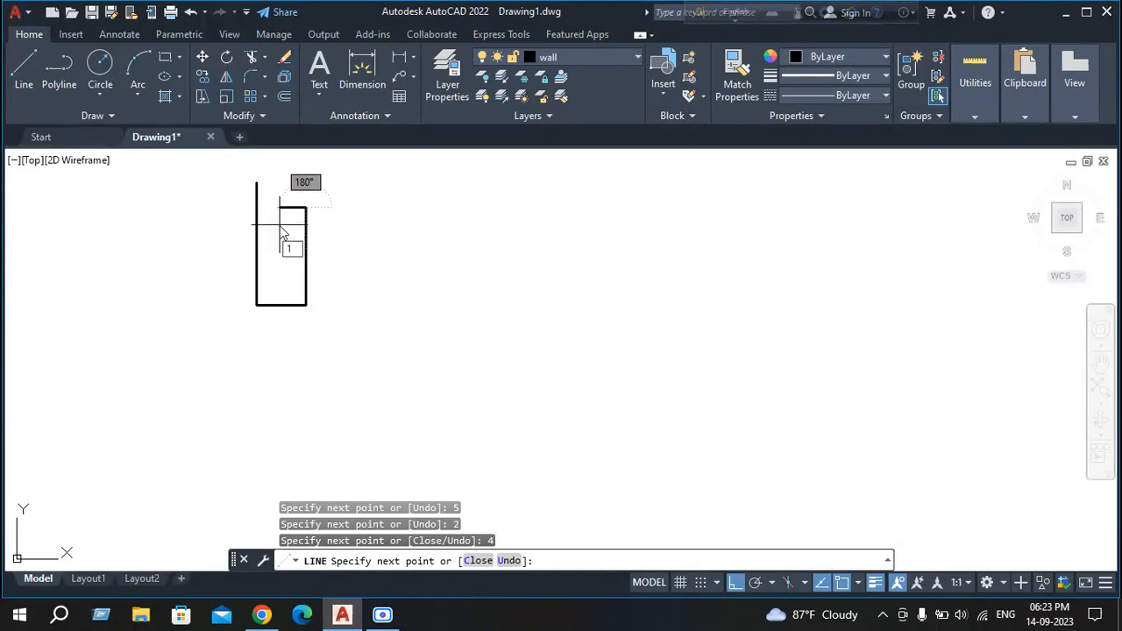
{"action": "key", "text": "Return"}
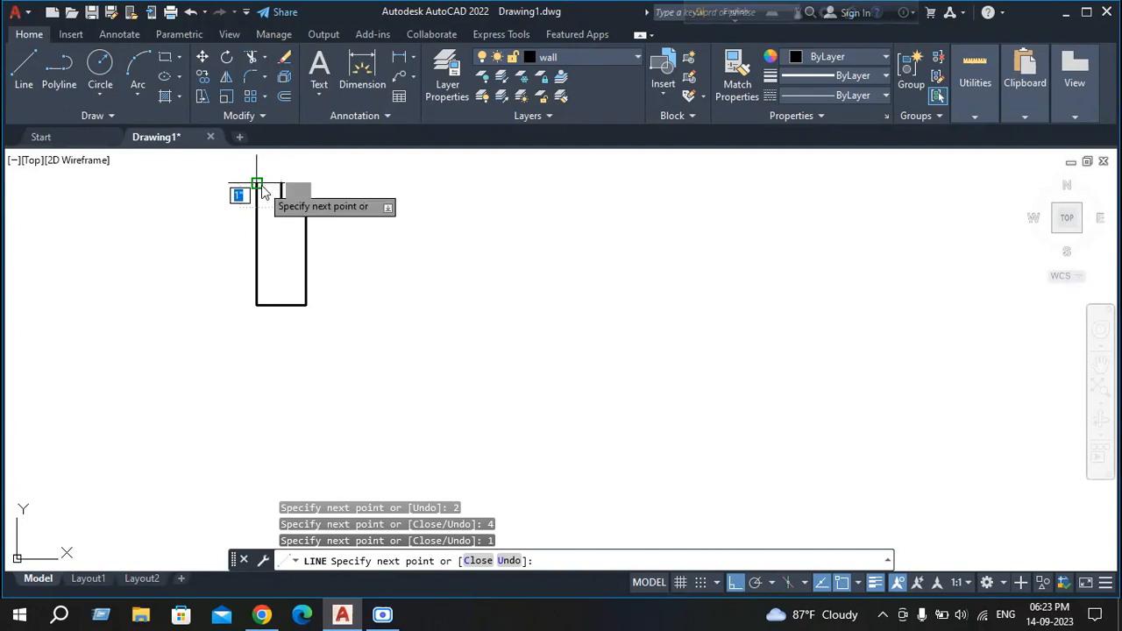
{"action": "left_click", "coordinate": [285, 190]}
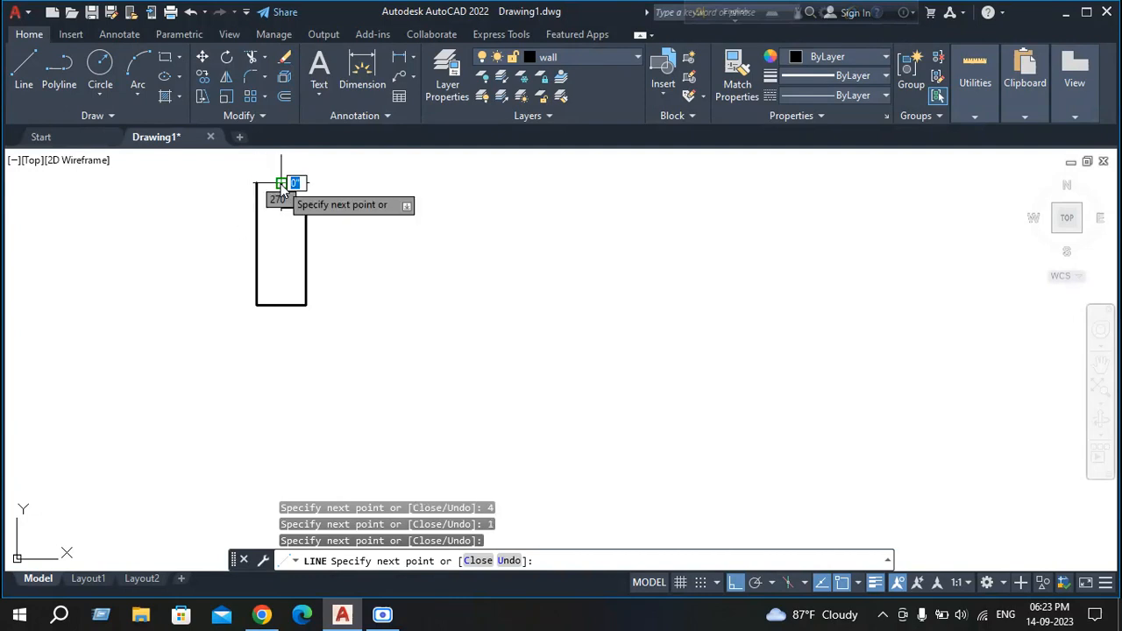
{"action": "left_click", "coordinate": [256, 182]}
{"action": "key", "text": "Return"}
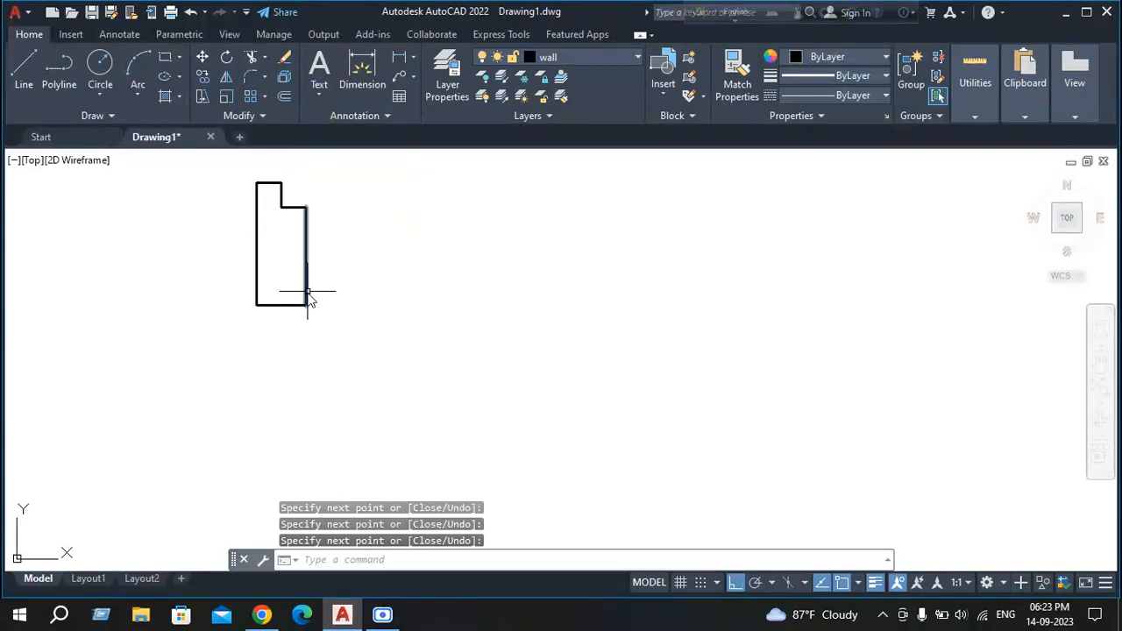
Start a matching profile as a polyline to the right of the first one: 5" down, 2" right and 4" up.
{"action": "middle_click_drag", "start_coordinate": [322, 336], "coordinate": [366, 399]}
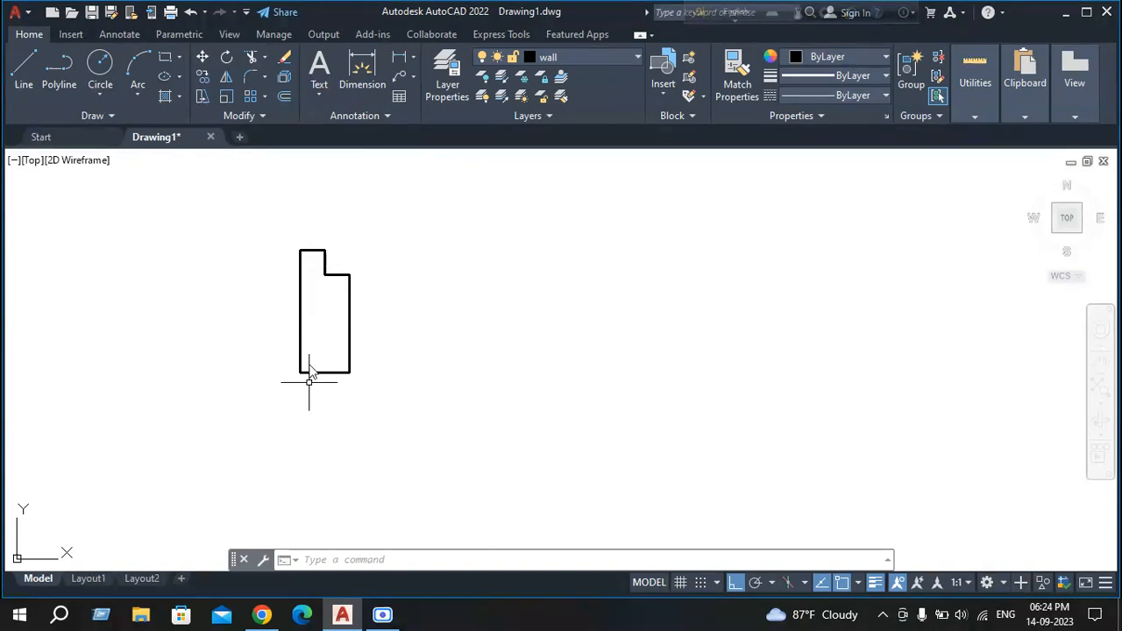
{"action": "middle_click_drag", "start_coordinate": [415, 406], "coordinate": [313, 383]}
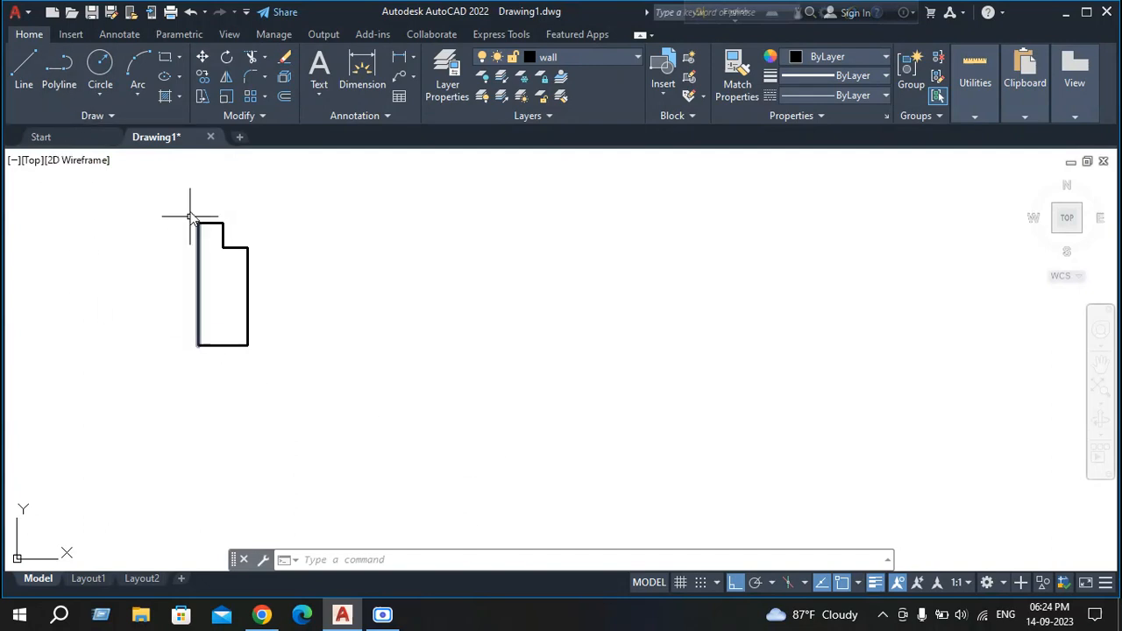
{"action": "left_click", "coordinate": [56, 79]}
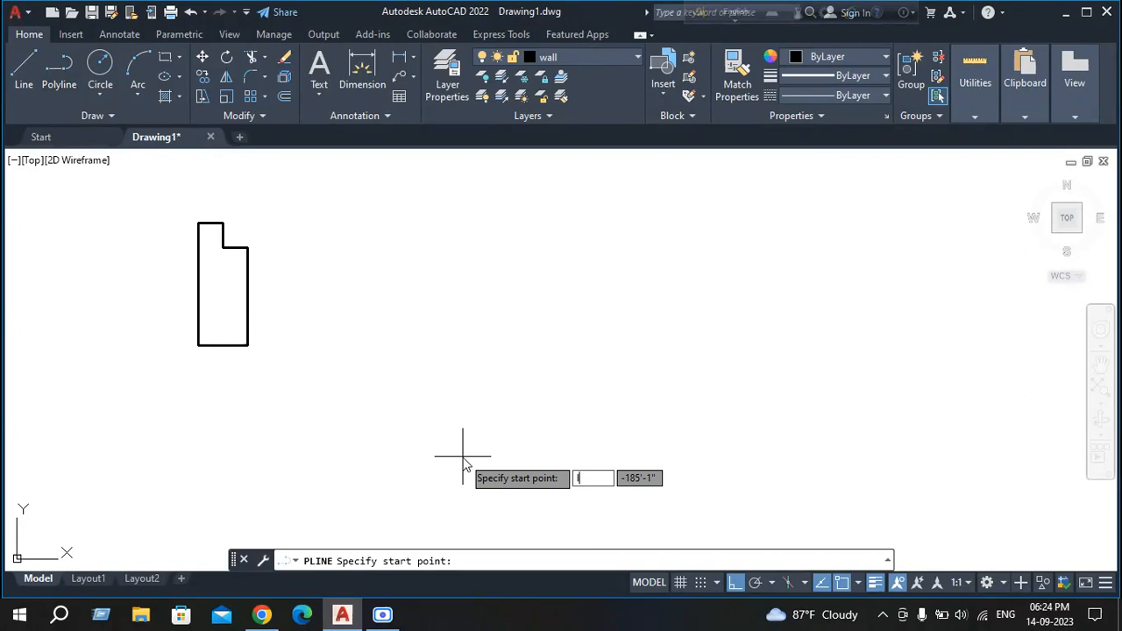
{"action": "key", "text": "Escape"}
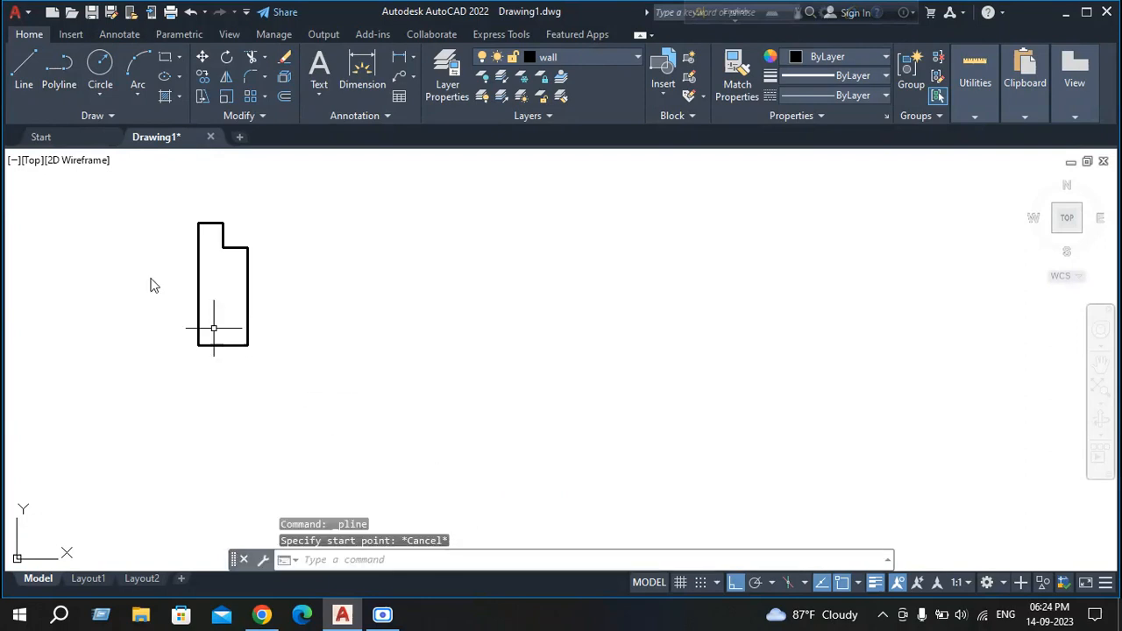
{"action": "left_click", "coordinate": [58, 81]}
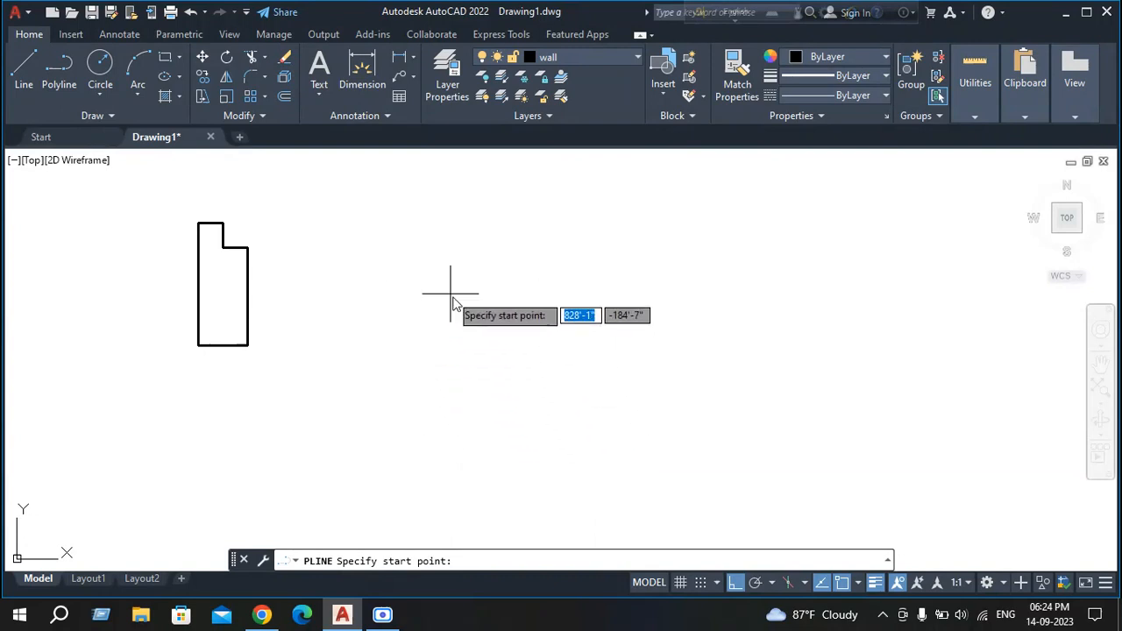
{"action": "left_click", "coordinate": [435, 225]}
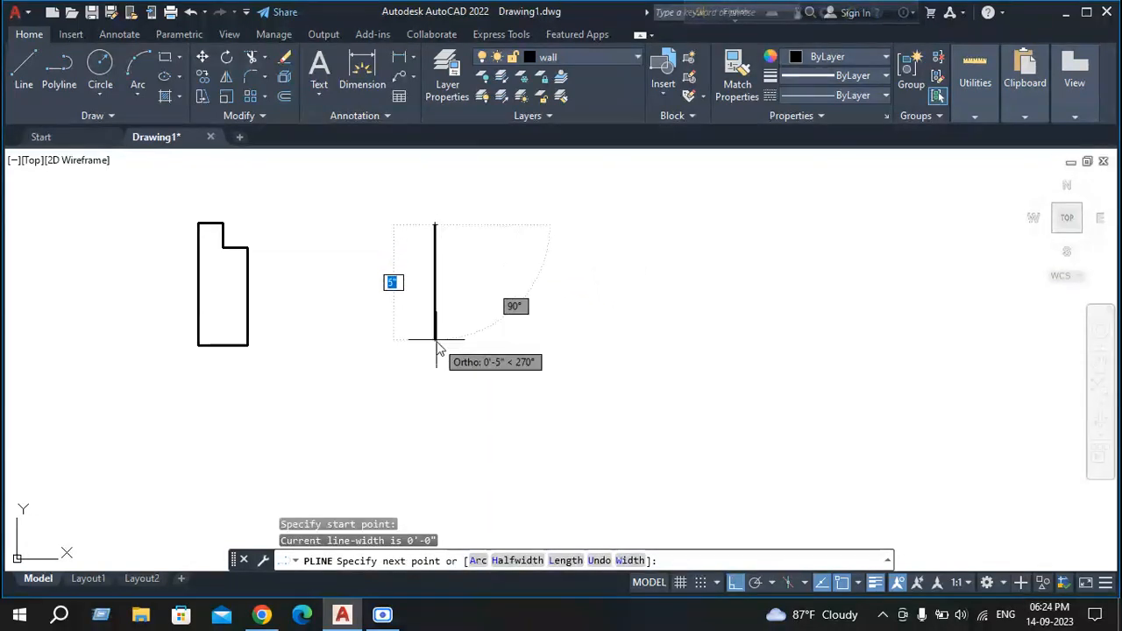
{"action": "type", "text": "5"}
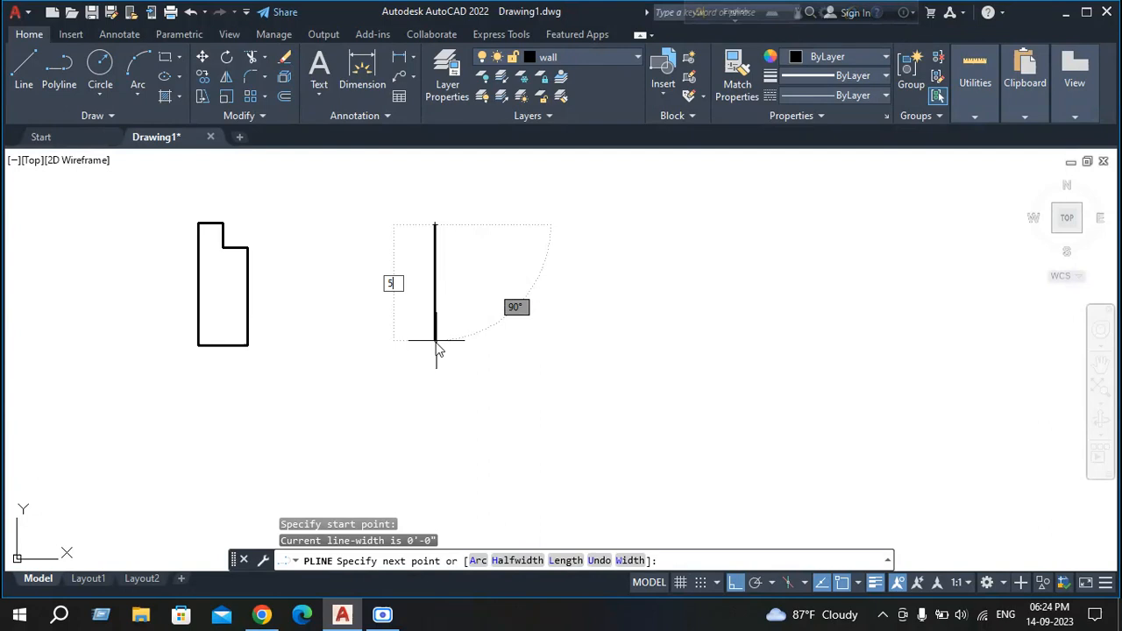
{"action": "key", "text": "Return"}
{"action": "type", "text": "2"}
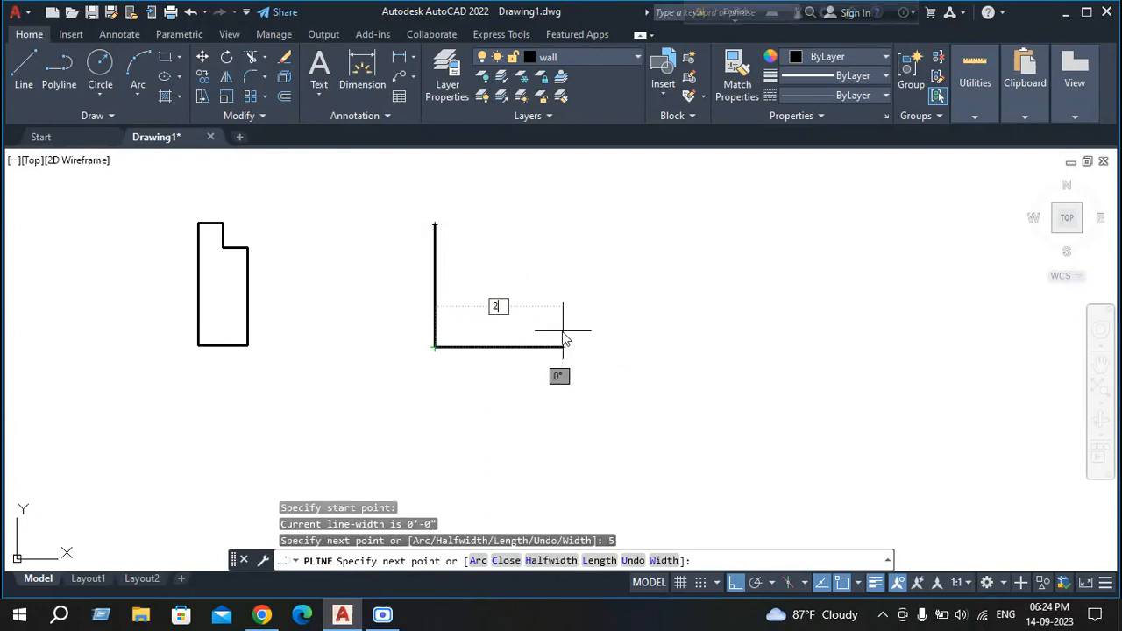
{"action": "key", "text": "Return"}
{"action": "type", "text": "4"}
{"action": "key", "text": "Return"}
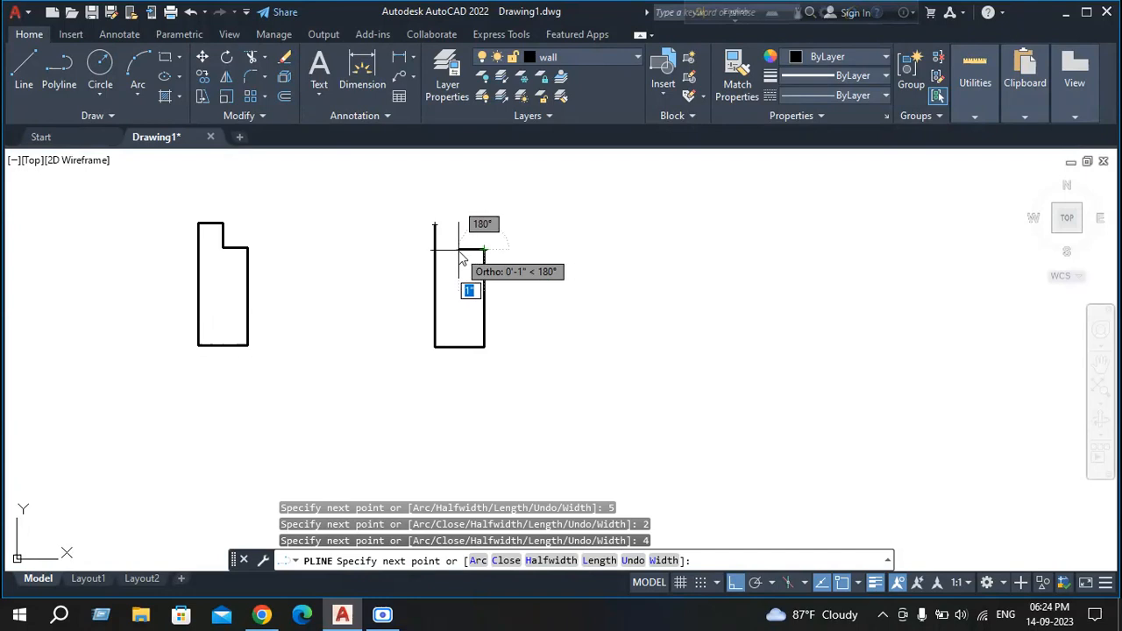
Complete the polyline profile with a 1" segment left, a segment up level with the start point, and a closing segment.
{"action": "type", "text": "1"}
{"action": "key", "text": "Return"}
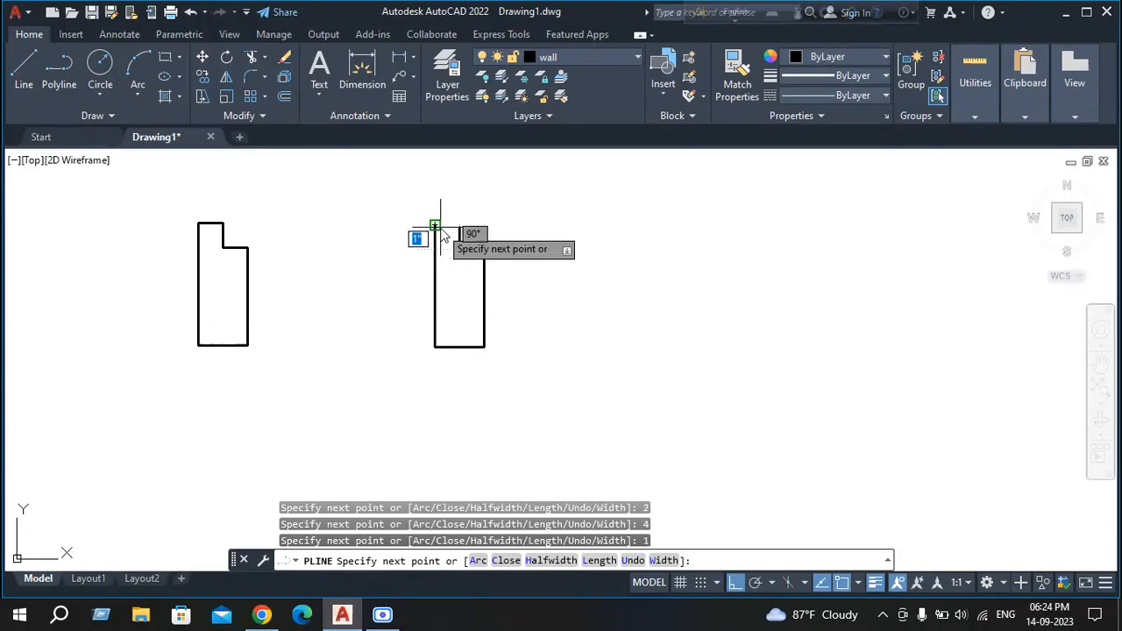
{"action": "left_click", "coordinate": [457, 222]}
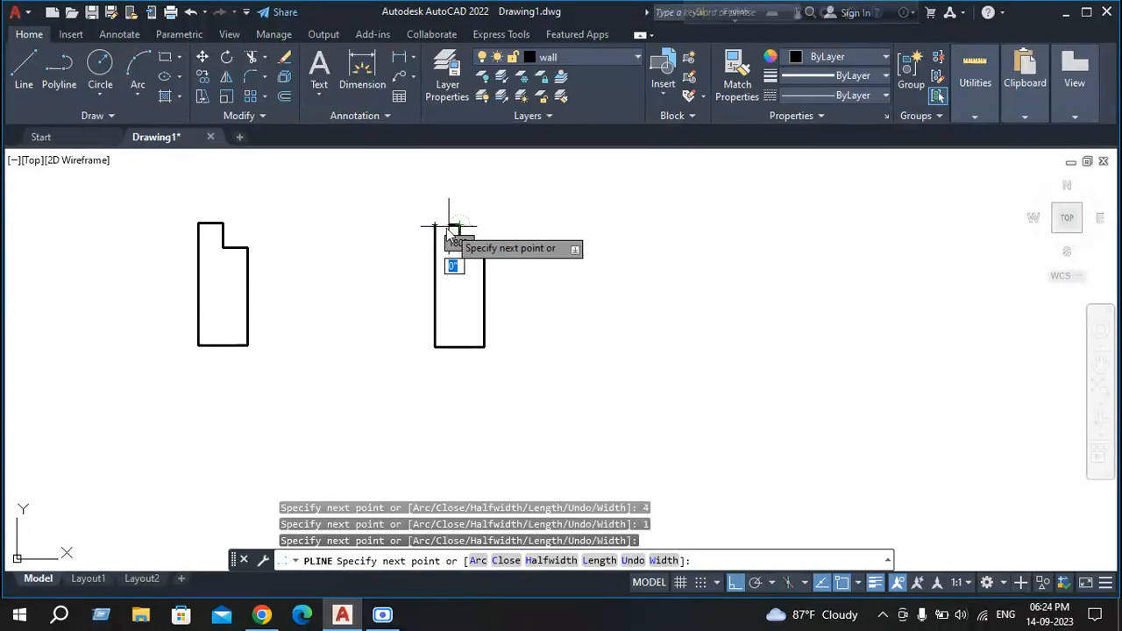
{"action": "left_click", "coordinate": [434, 224]}
{"action": "key", "text": "Return"}
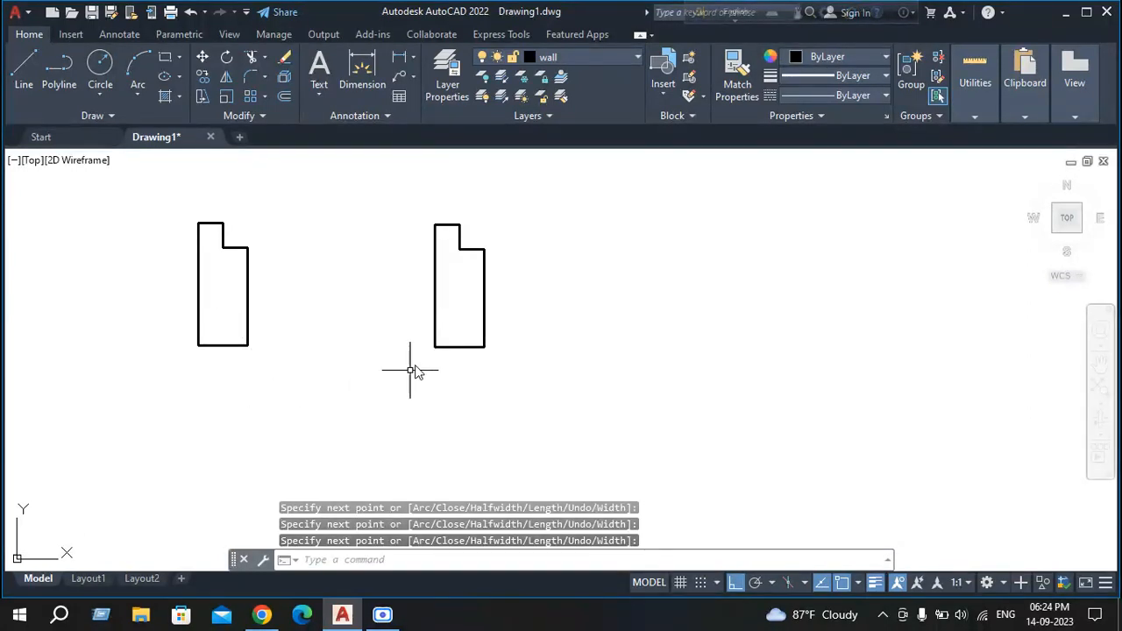
Draw a 3'6" horizontal guide line to the right from the polyline profile's lower-left corner.
{"action": "mouse_move", "coordinate": [434, 339]}
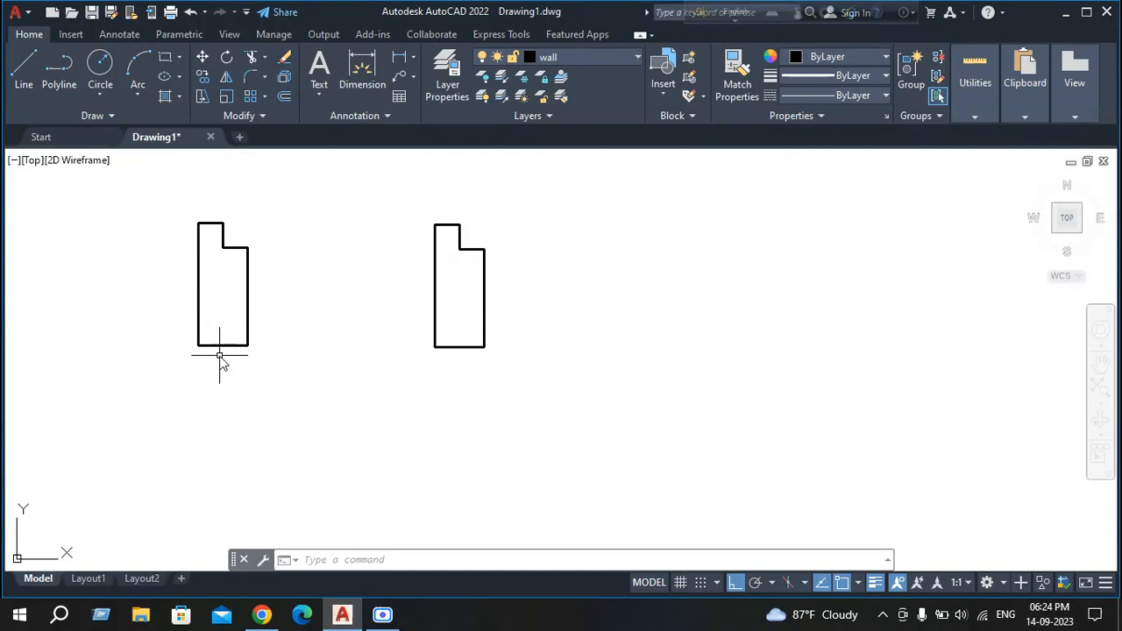
{"action": "scroll", "coordinate": [220, 348], "scroll_direction": "up", "scroll_amount": 4}
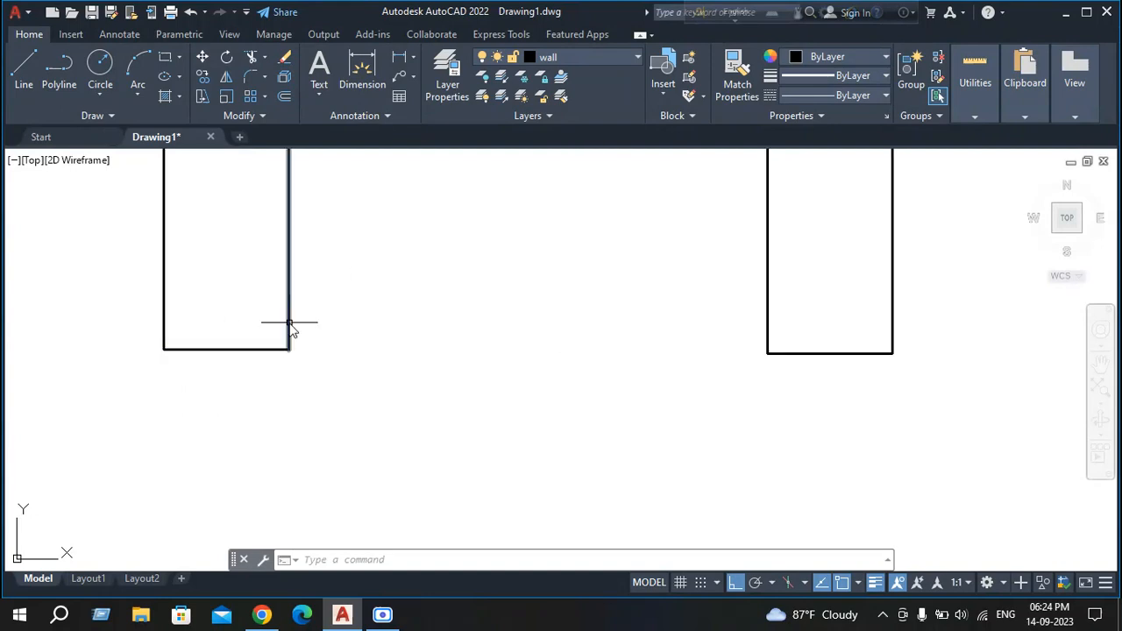
{"action": "scroll", "coordinate": [533, 427], "scroll_direction": "down", "scroll_amount": 4}
{"action": "mouse_move", "coordinate": [533, 430]}
{"action": "middle_mouse_down"}
{"action": "mouse_move", "coordinate": [233, 395]}
{"action": "mouse_move", "coordinate": [200, 429]}
{"action": "mouse_move", "coordinate": [198, 408]}
{"action": "middle_mouse_up"}
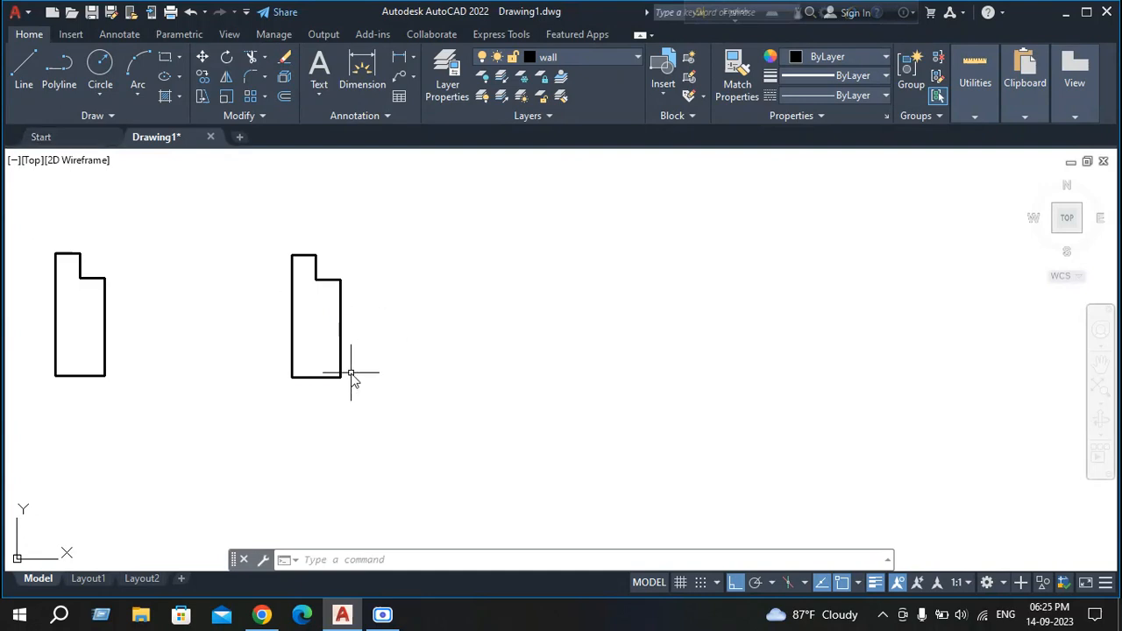
{"action": "key", "text": "Return"}
{"action": "left_click", "coordinate": [292, 376]}
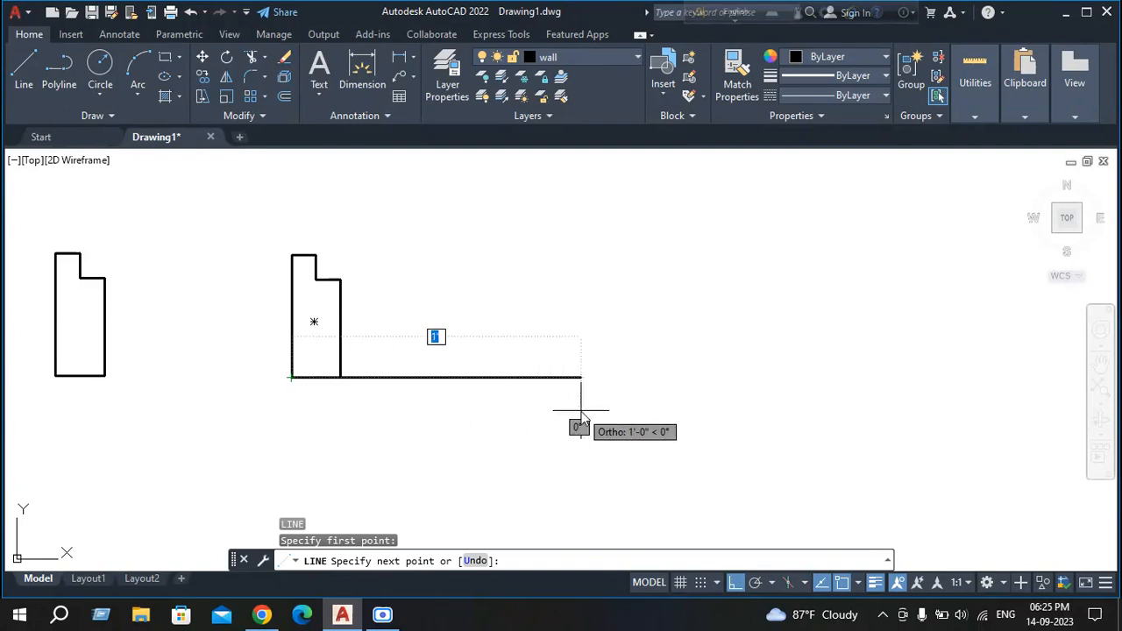
{"action": "type", "text": "3'6"}
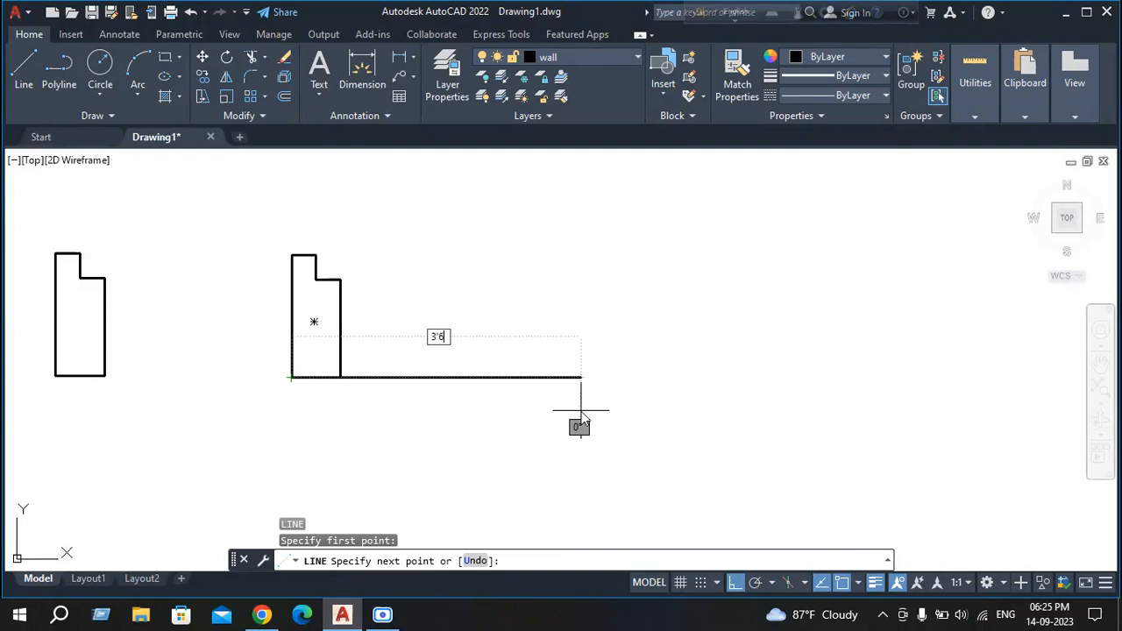
{"action": "key", "text": "Return"}
{"action": "scroll", "coordinate": [631, 377], "scroll_direction": "down", "scroll_amount": 5}
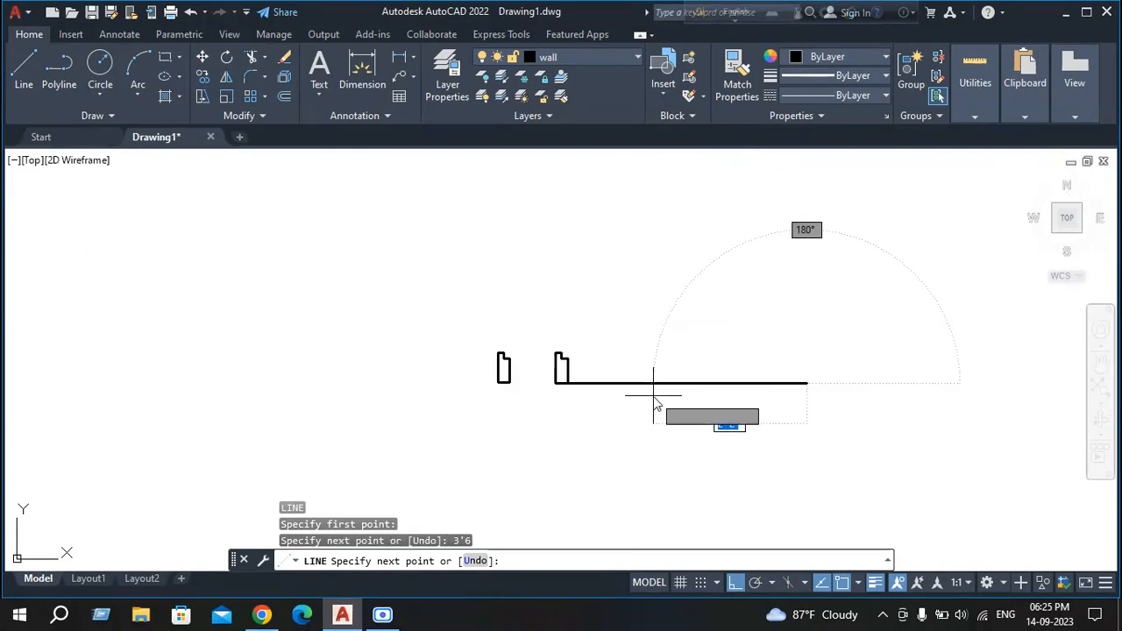
{"action": "key", "text": "Escape"}
Mirror the polyline profile about a vertical axis through the guide line's midpoint, keeping the source, and delete the guide line.
{"action": "scroll", "coordinate": [561, 382], "scroll_direction": "up", "scroll_amount": 4}
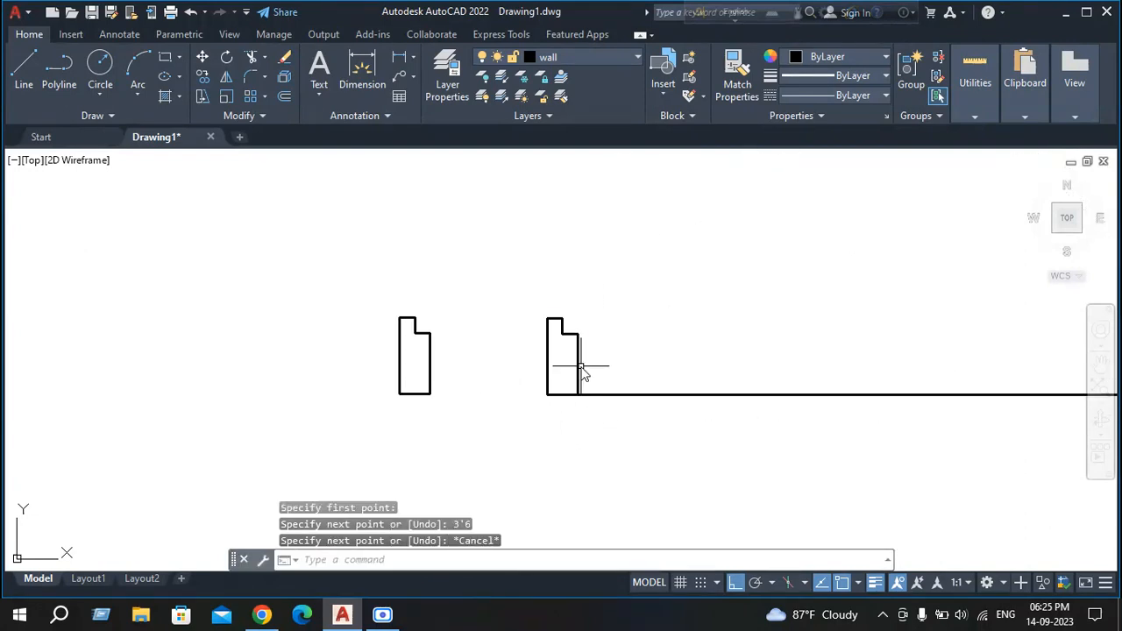
{"action": "left_click", "coordinate": [580, 372]}
{"action": "scroll", "coordinate": [741, 409], "scroll_direction": "down", "scroll_amount": 3}
{"action": "mouse_move", "coordinate": [741, 408]}
{"action": "middle_mouse_down"}
{"action": "mouse_move", "coordinate": [354, 404]}
{"action": "mouse_move", "coordinate": [369, 406]}
{"action": "middle_mouse_up"}
{"action": "key", "text": "Return"}
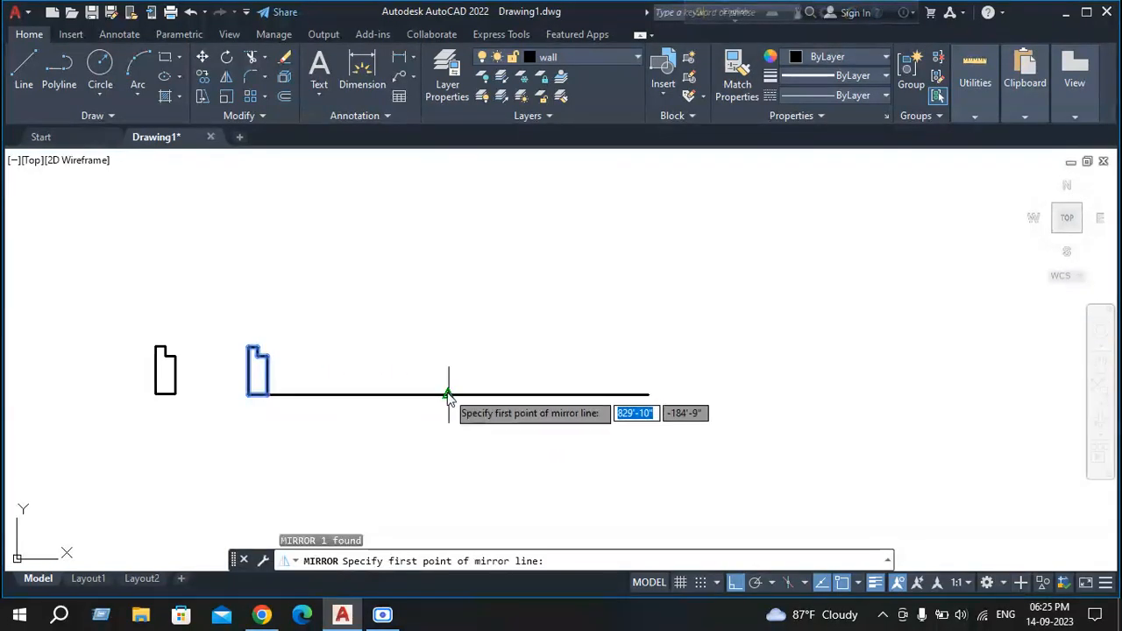
{"action": "left_click", "coordinate": [447, 396]}
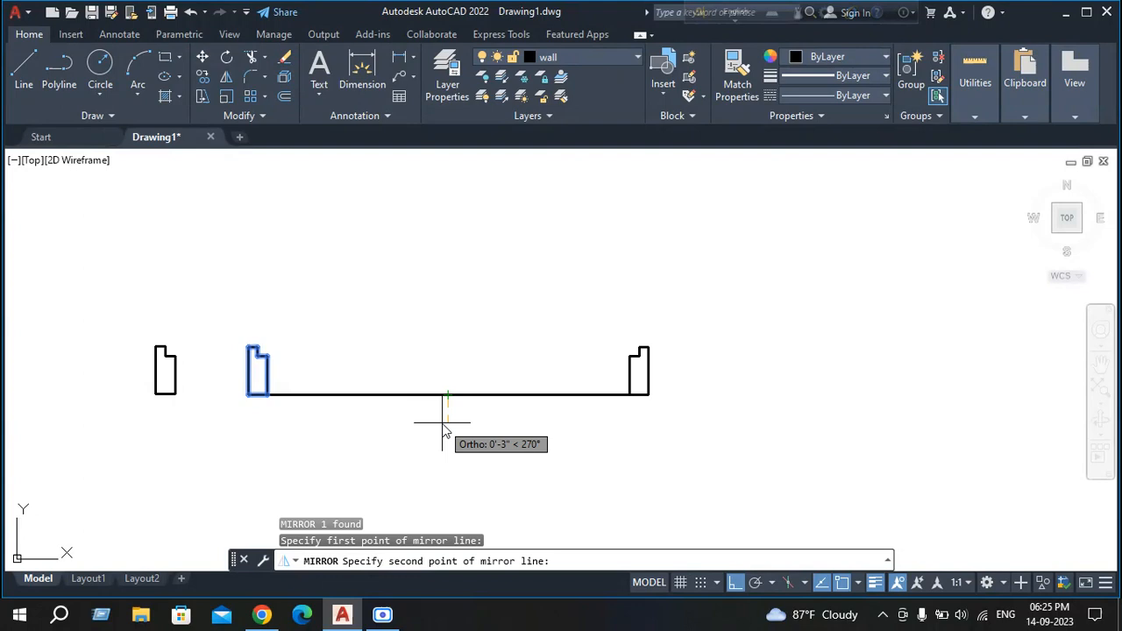
{"action": "left_click", "coordinate": [445, 430]}
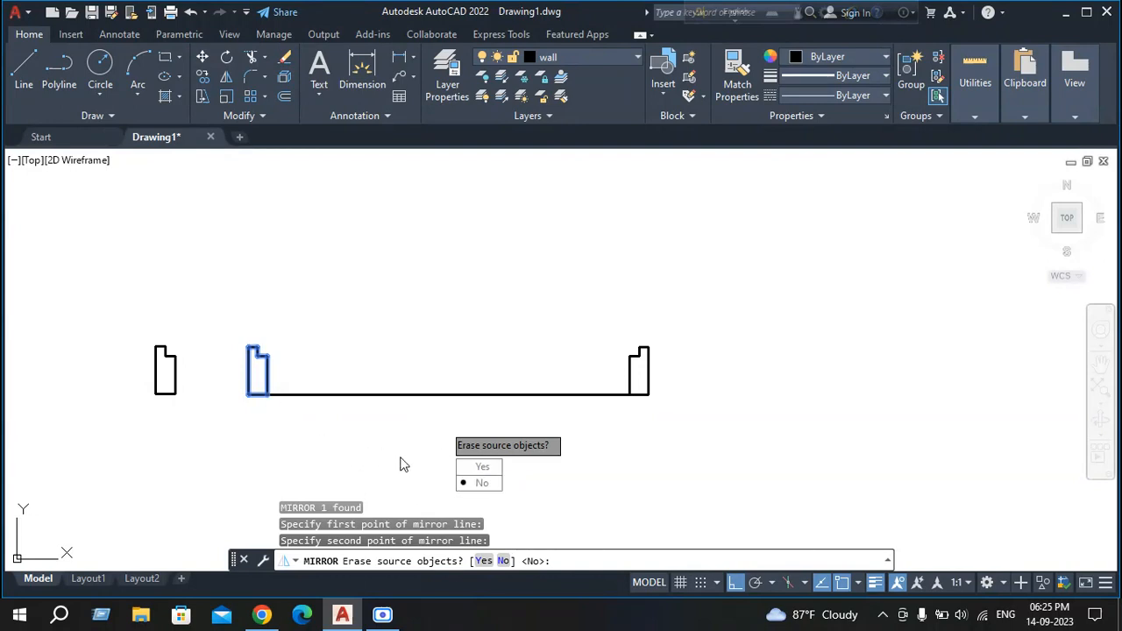
{"action": "left_click", "coordinate": [483, 481]}
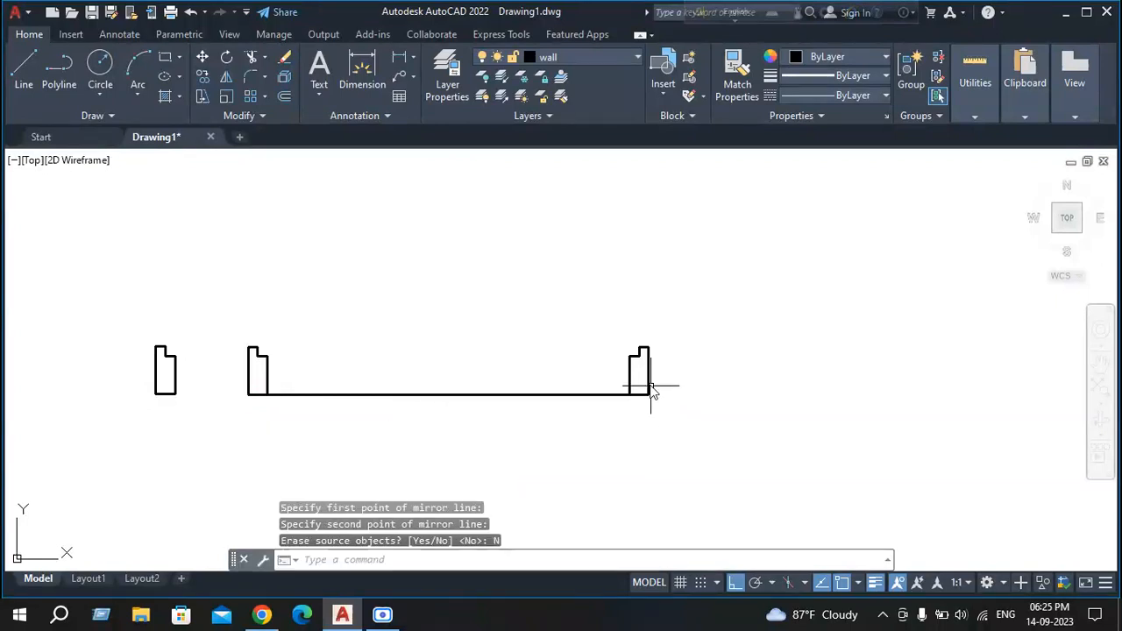
{"action": "left_click", "coordinate": [479, 396]}
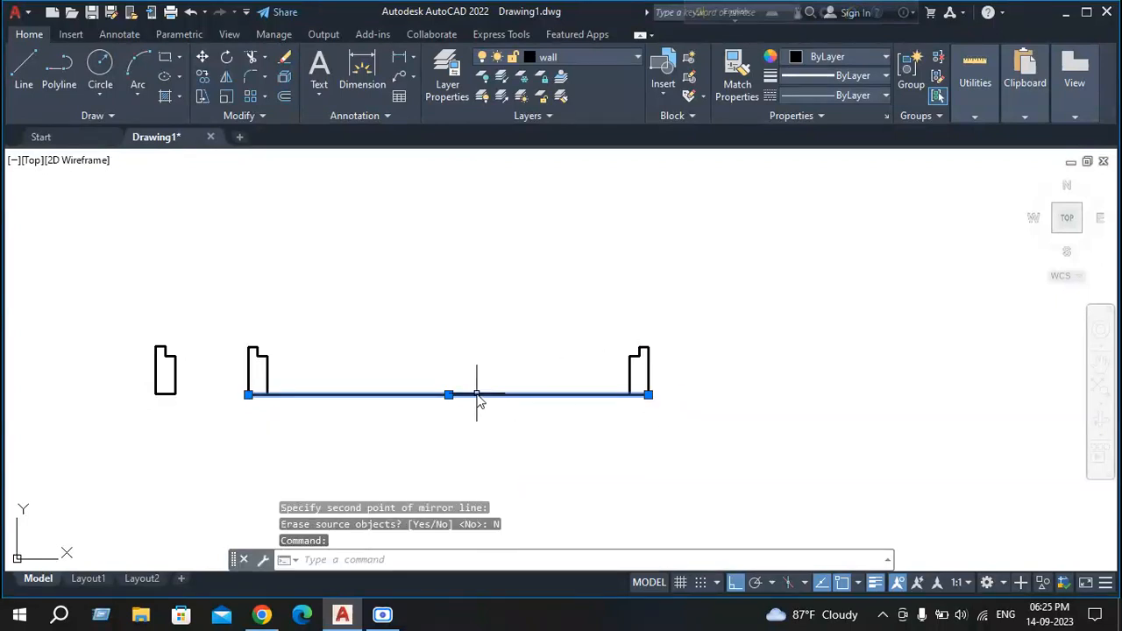
{"action": "key", "text": "Delete"}
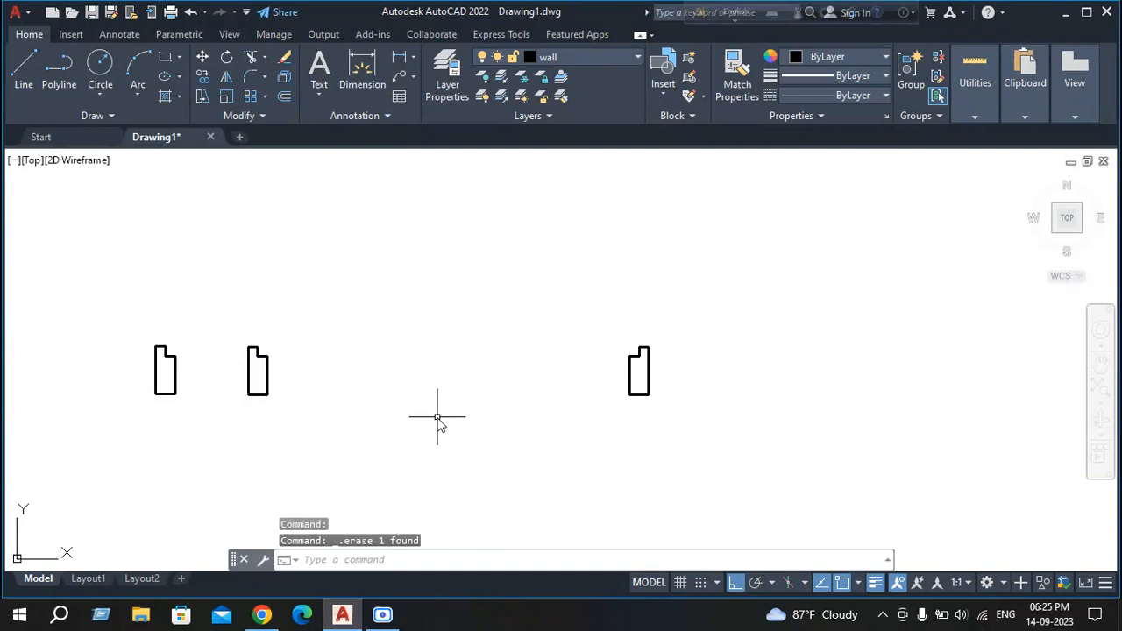
Draw a 3'6" vertical line upward from the upper-right corner of the left frame profile's narrow part.
{"action": "scroll", "coordinate": [262, 351], "scroll_direction": "up", "scroll_amount": 4}
{"action": "scroll", "coordinate": [264, 353], "scroll_direction": "up", "scroll_amount": 5}
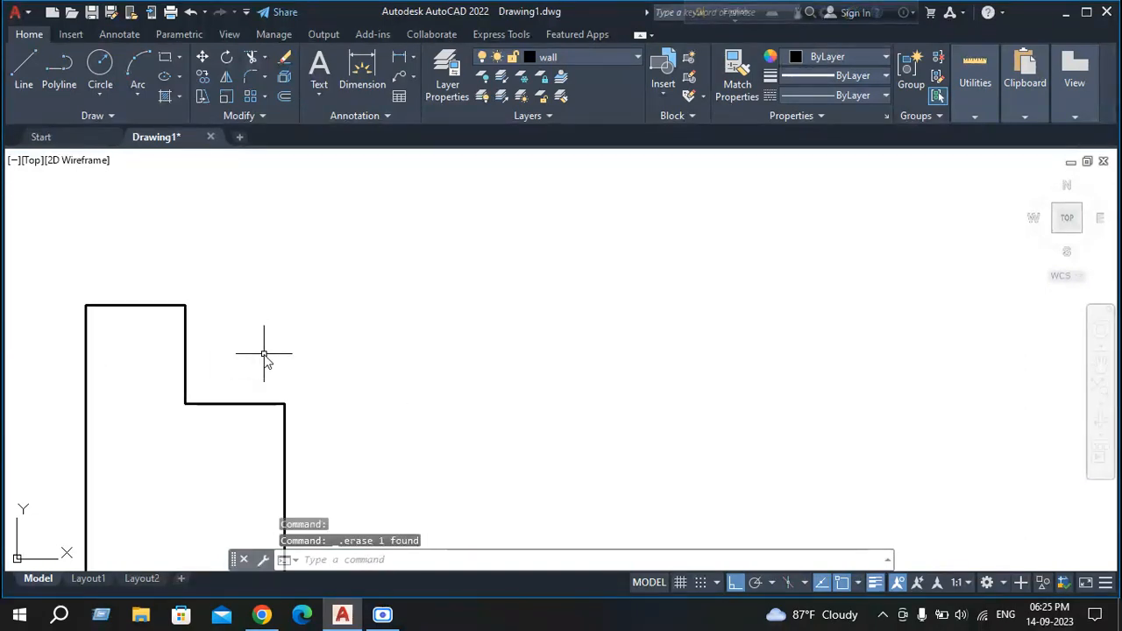
{"action": "type", "text": "l"}
{"action": "key", "text": "Return"}
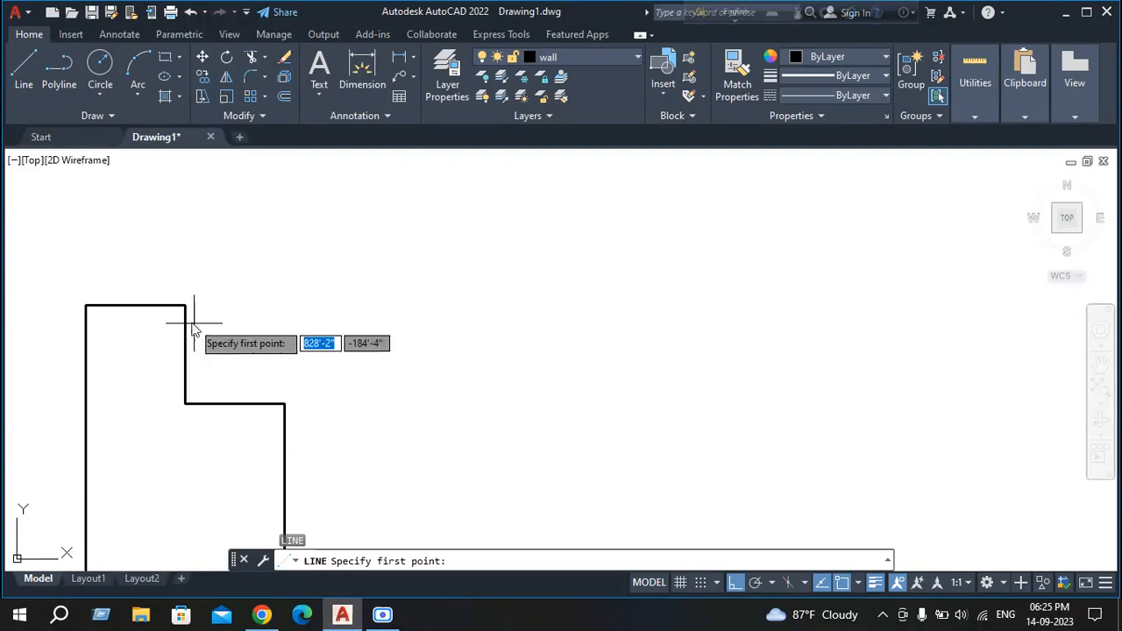
{"action": "left_click", "coordinate": [185, 305]}
{"action": "scroll", "coordinate": [173, 203], "scroll_direction": "down", "scroll_amount": 2}
{"action": "middle_click_drag", "start_coordinate": [175, 204], "coordinate": [187, 374]}
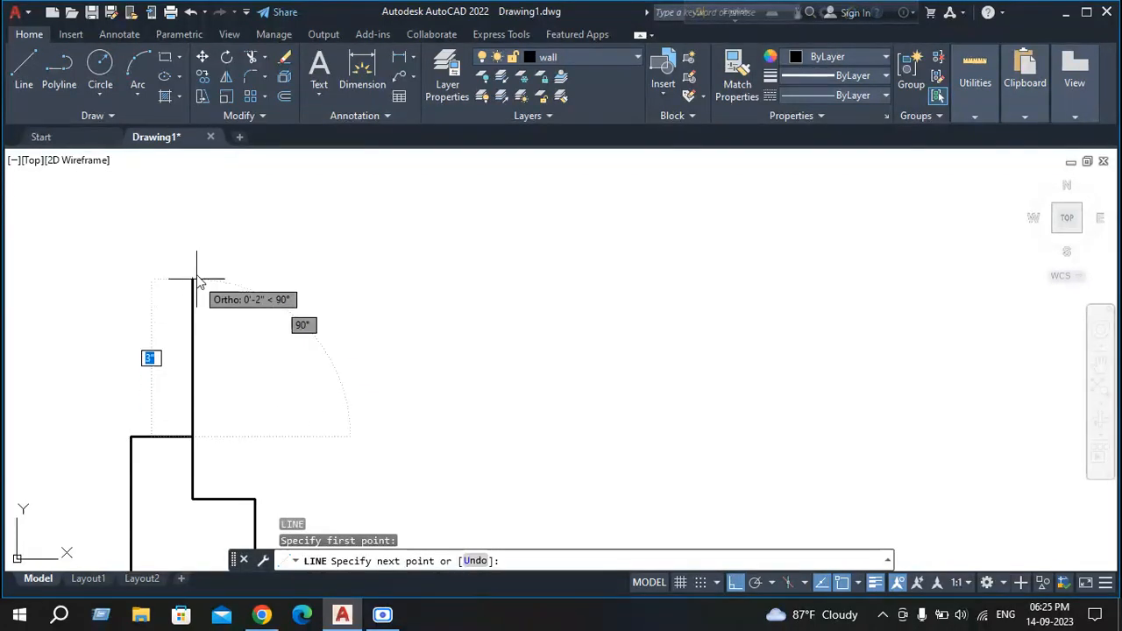
{"action": "type", "text": "3'6"}
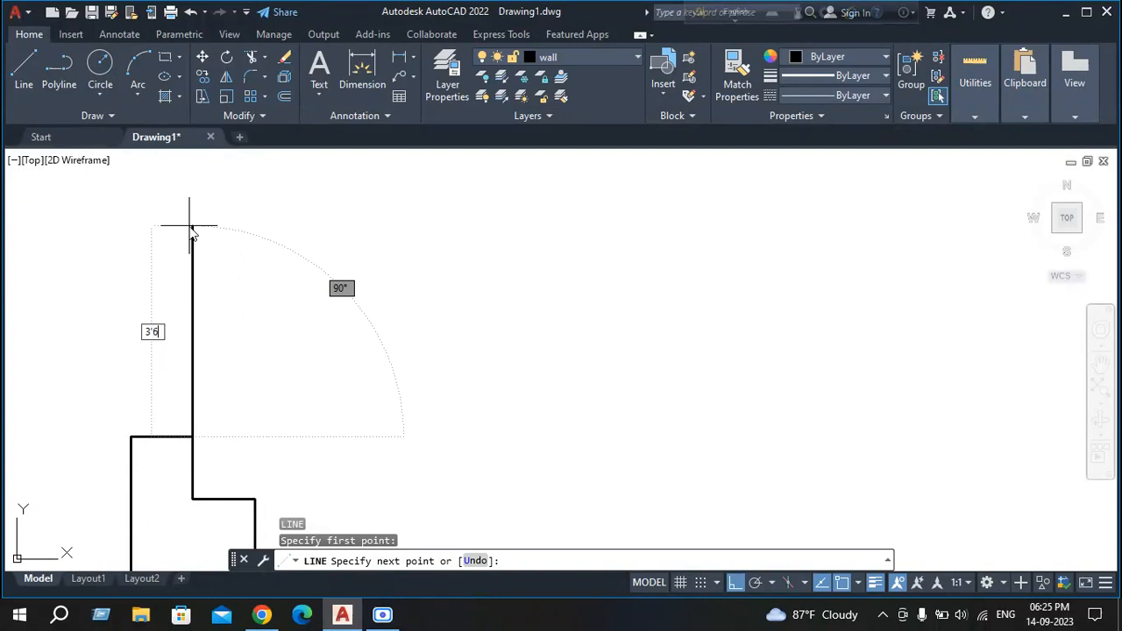
{"action": "key", "text": "Return"}
{"action": "scroll", "coordinate": [251, 217], "scroll_direction": "down", "scroll_amount": 10}
{"action": "middle_click_drag", "start_coordinate": [278, 267], "coordinate": [278, 387]}
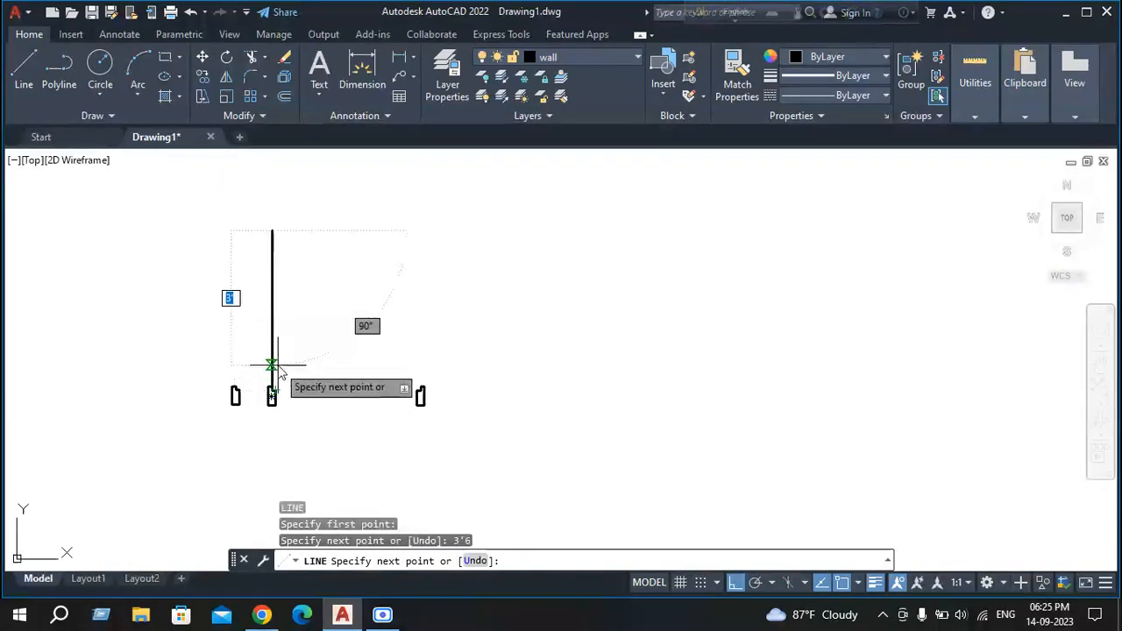
{"action": "key", "text": "Escape"}
Offset the vertical door line 1" to the right.
{"action": "scroll", "coordinate": [272, 376], "scroll_direction": "up", "scroll_amount": 3}
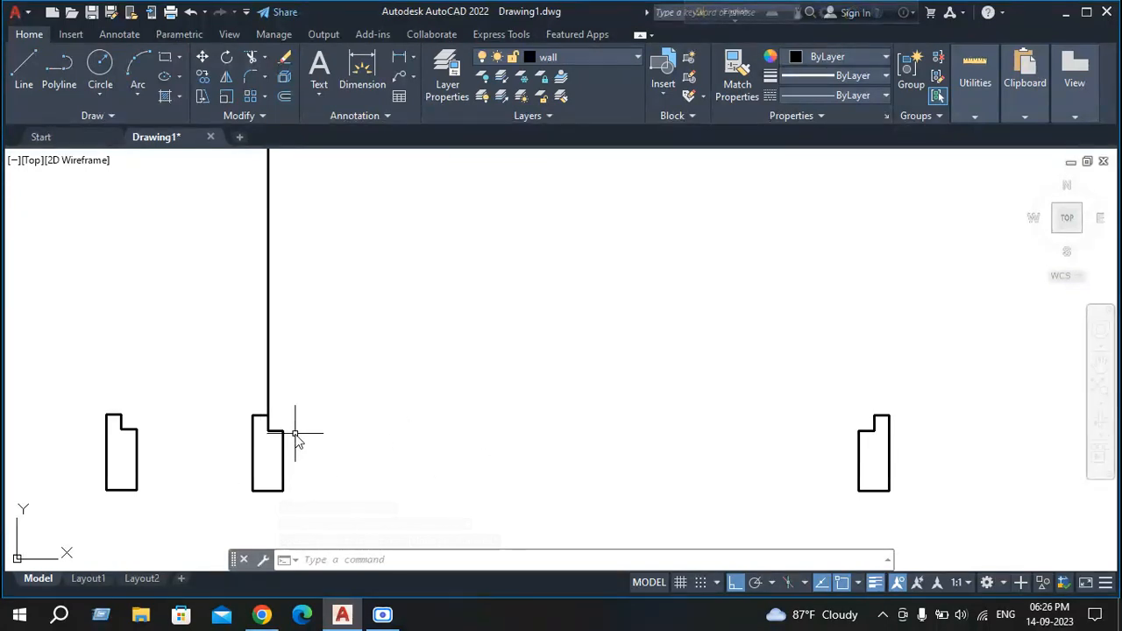
{"action": "key", "text": "Return"}
{"action": "type", "text": "1"}
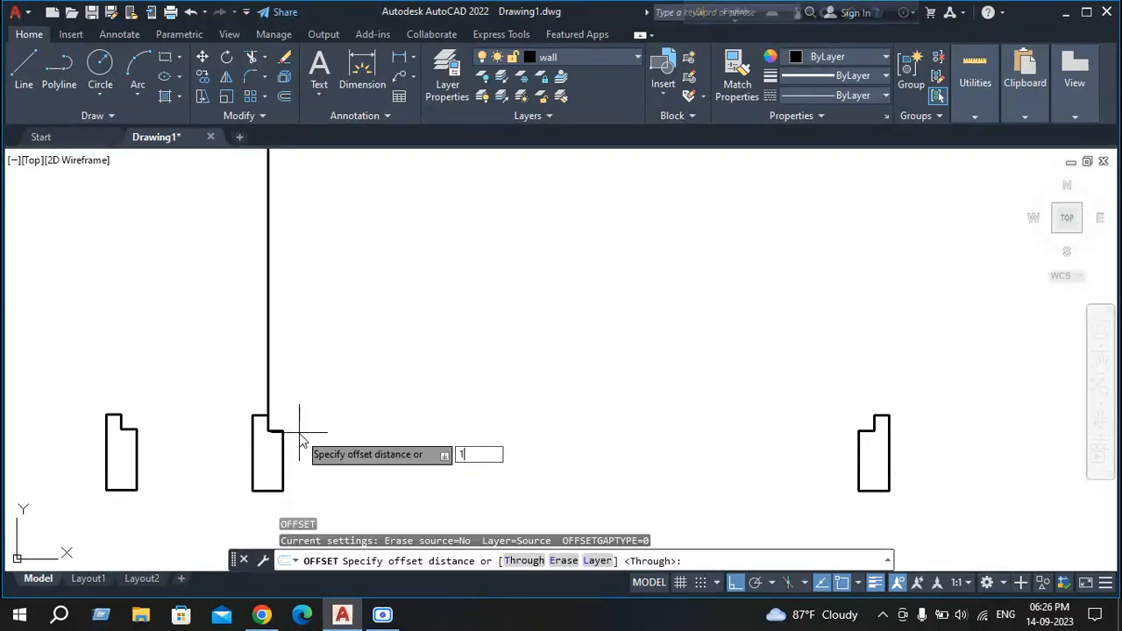
{"action": "key", "text": "Return"}
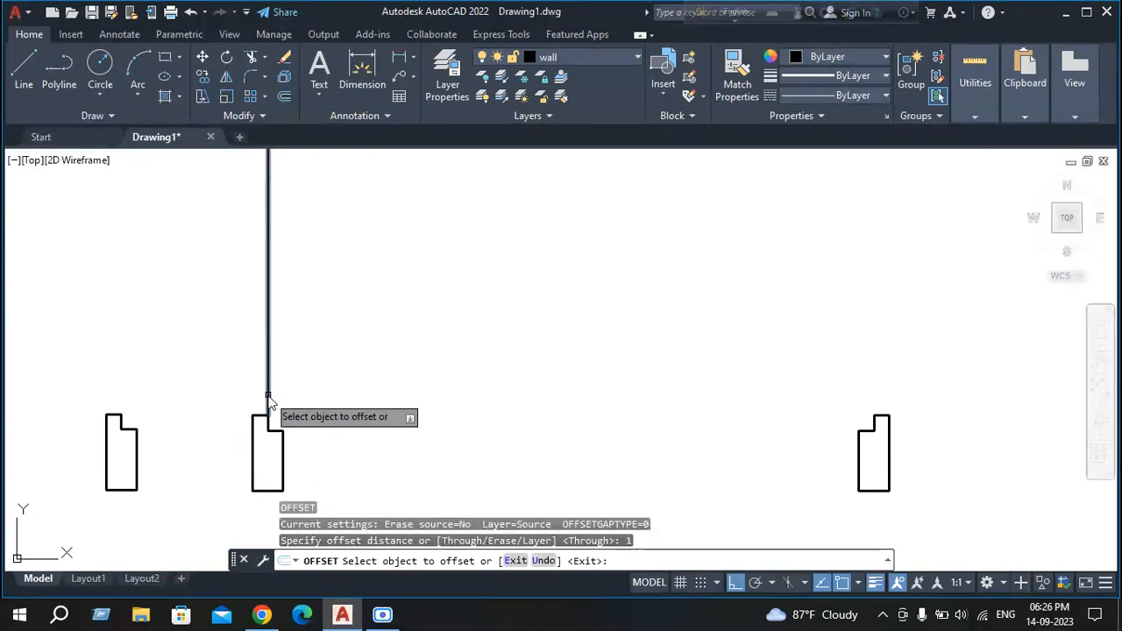
{"action": "left_click", "coordinate": [268, 400]}
{"action": "left_click", "coordinate": [302, 404]}
{"action": "key", "text": "Return"}
Close the door leaf's lower end with a short horizontal line between the two vertical lines.
{"action": "scroll", "coordinate": [279, 403], "scroll_direction": "up", "scroll_amount": 3}
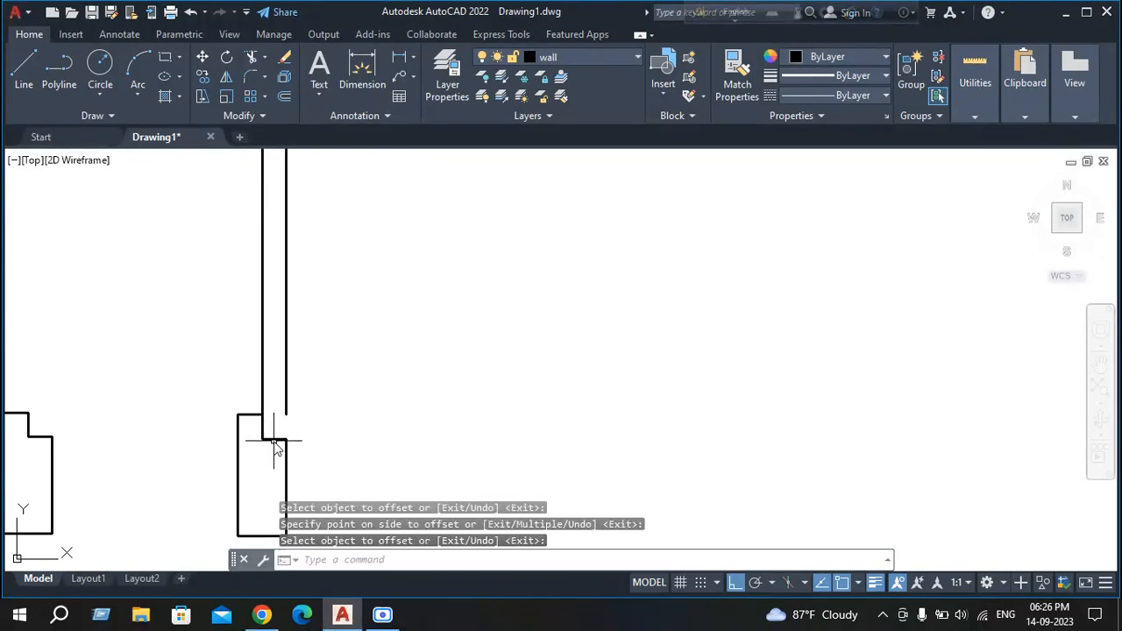
{"action": "type", "text": "l"}
{"action": "key", "text": "Return"}
{"action": "left_click", "coordinate": [242, 378]}
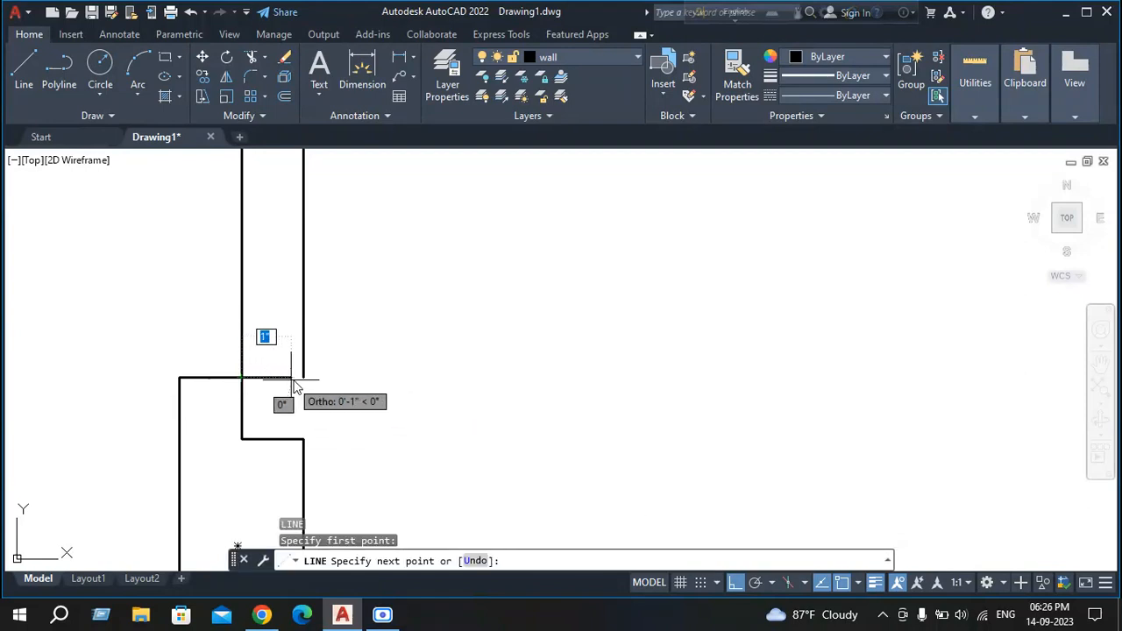
{"action": "left_click", "coordinate": [300, 378]}
{"action": "key", "text": "Return"}
Draw a three-point swing arc through the upper ends of both door lines to the right frame profile's upper-left corner.
{"action": "scroll", "coordinate": [362, 381], "scroll_direction": "down", "scroll_amount": 6}
{"action": "middle_click_drag", "start_coordinate": [415, 409], "coordinate": [402, 480]}
{"action": "scroll", "coordinate": [336, 300], "scroll_direction": "up", "scroll_amount": 3}
{"action": "scroll", "coordinate": [396, 414], "scroll_direction": "down", "scroll_amount": 1}
{"action": "middle_click_drag", "start_coordinate": [388, 415], "coordinate": [259, 333]}
{"action": "scroll", "coordinate": [259, 334], "scroll_direction": "down", "scroll_amount": 1}
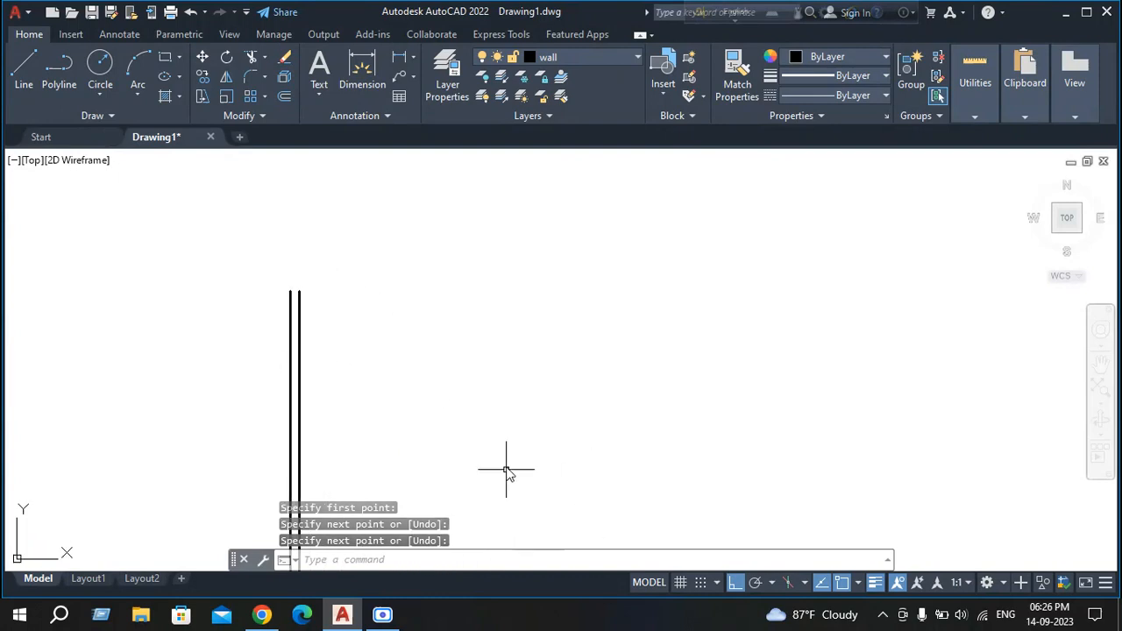
{"action": "scroll", "coordinate": [507, 478], "scroll_direction": "down", "scroll_amount": 4}
{"action": "middle_click_drag", "start_coordinate": [507, 478], "coordinate": [462, 370]}
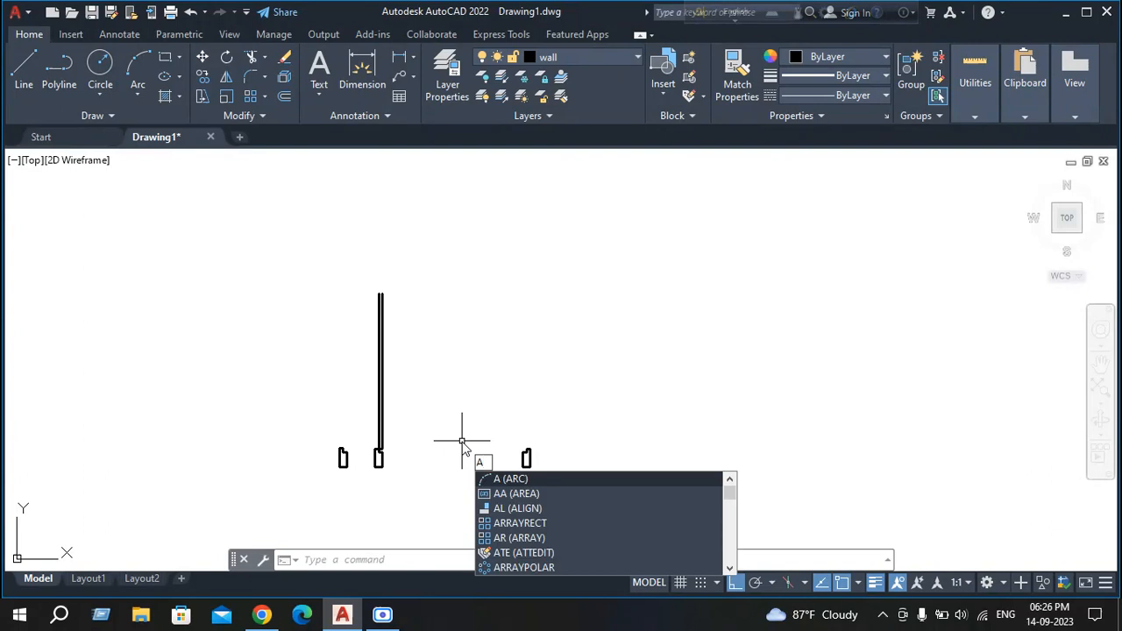
{"action": "type", "text": "c"}
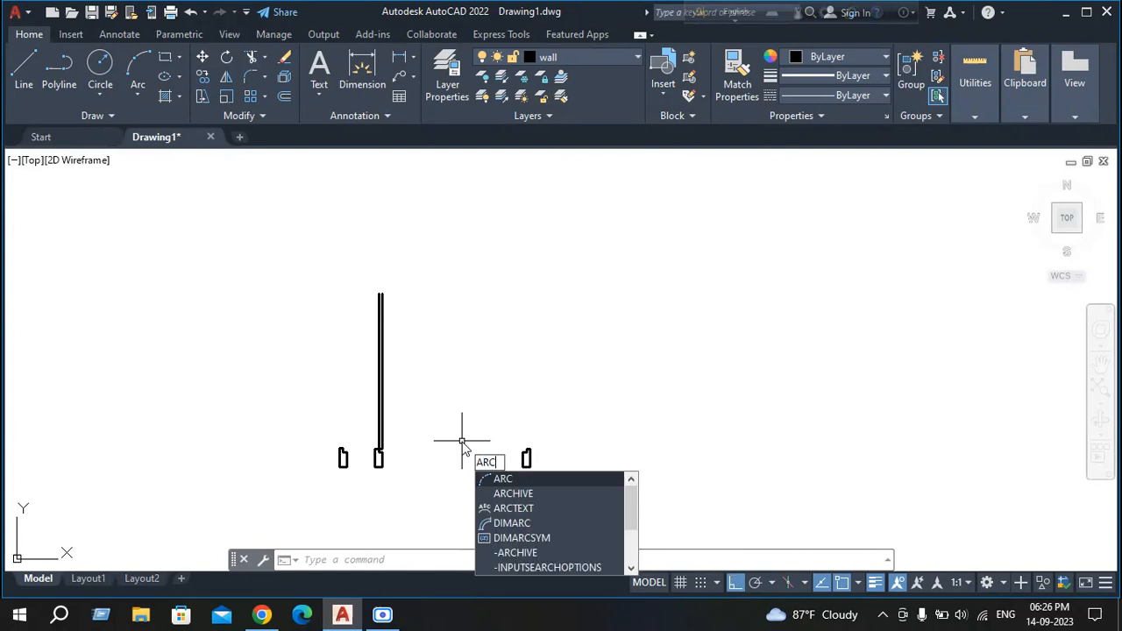
{"action": "key", "text": "Return"}
{"action": "scroll", "coordinate": [405, 342], "scroll_direction": "up", "scroll_amount": 4}
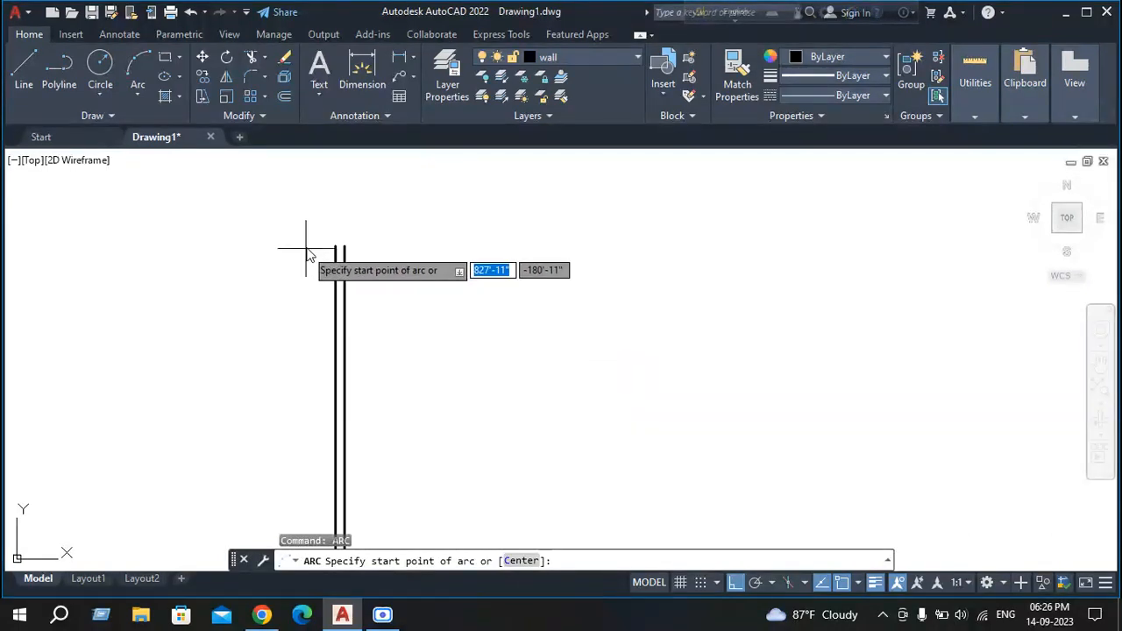
{"action": "left_click", "coordinate": [335, 247]}
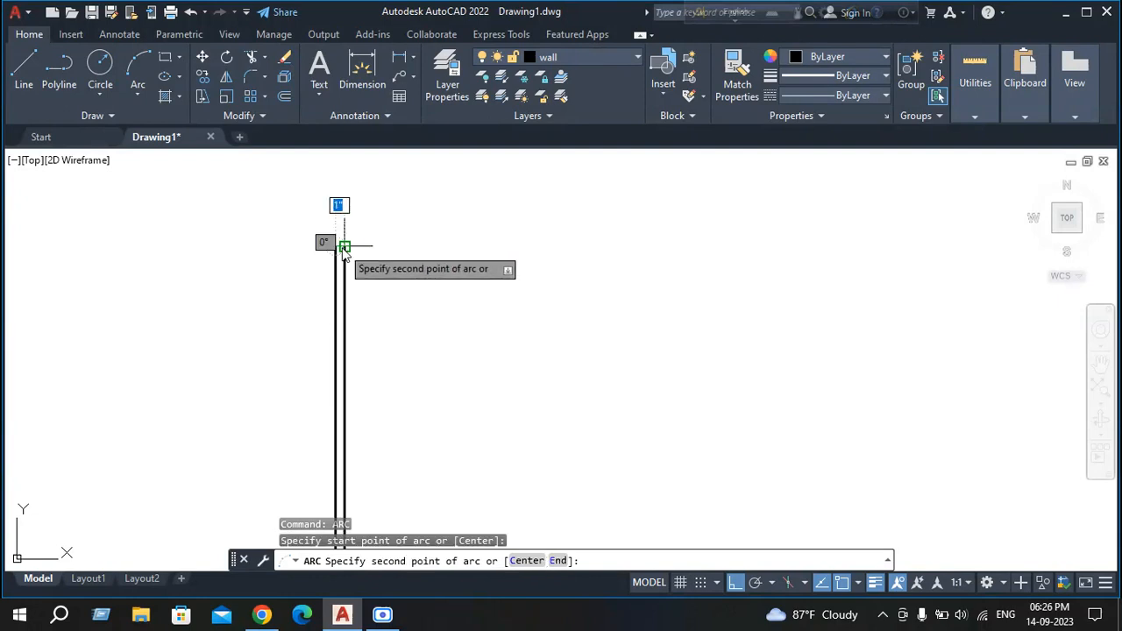
{"action": "left_click", "coordinate": [344, 246]}
{"action": "scroll", "coordinate": [548, 393], "scroll_direction": "down", "scroll_amount": 2}
{"action": "middle_click_drag", "start_coordinate": [548, 402], "coordinate": [68, 229]}
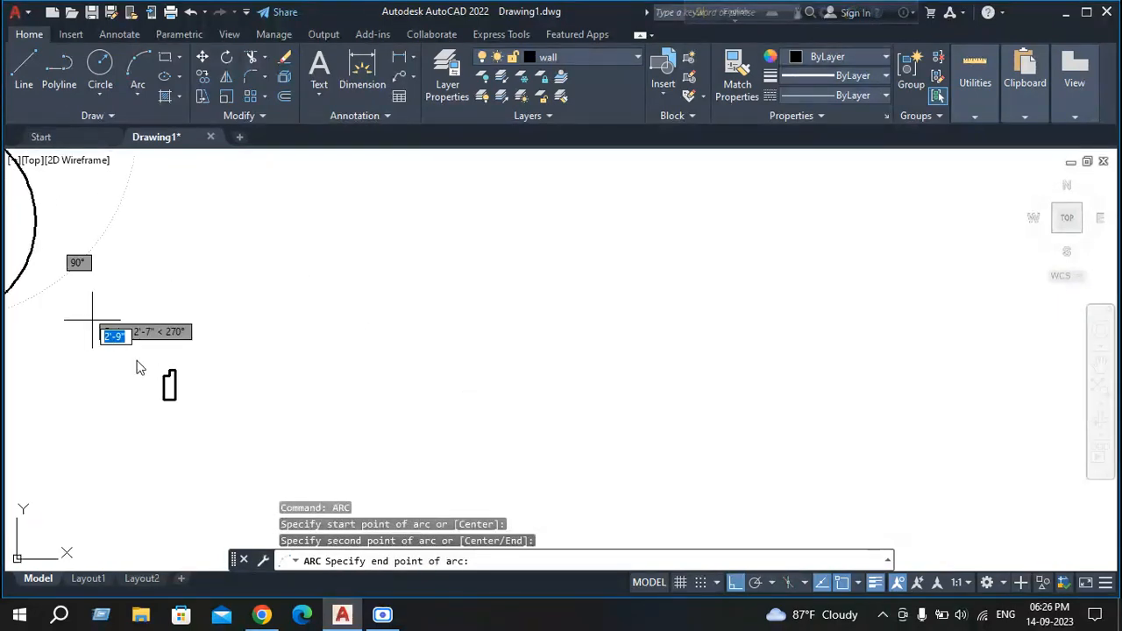
{"action": "scroll", "coordinate": [174, 371], "scroll_direction": "up", "scroll_amount": 2}
{"action": "scroll", "coordinate": [175, 371], "scroll_direction": "up", "scroll_amount": 3}
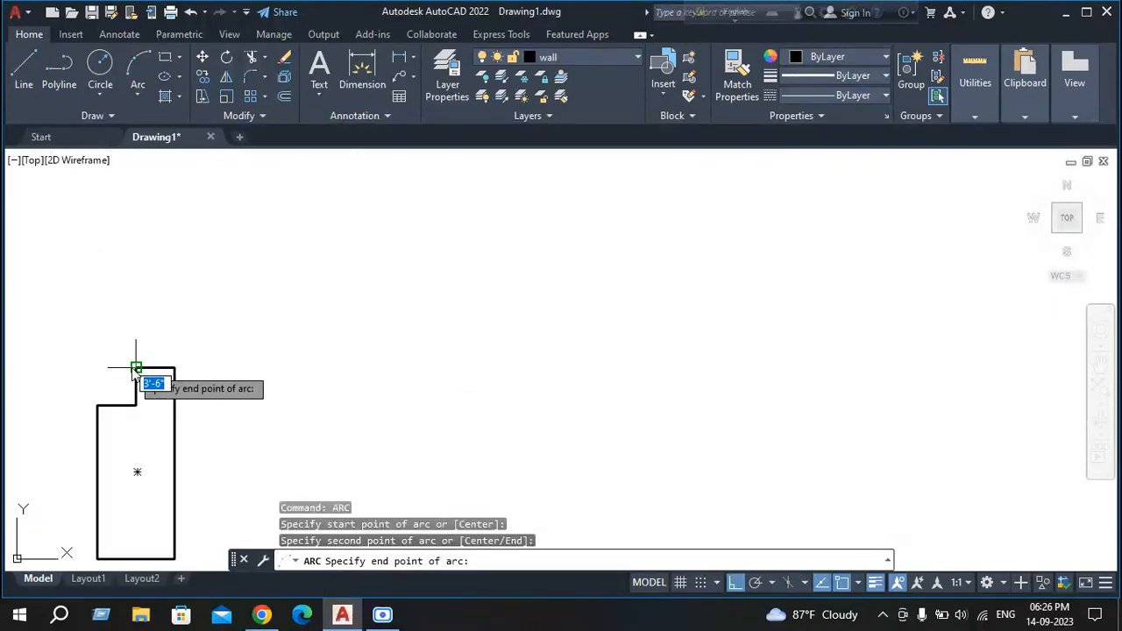
{"action": "left_click", "coordinate": [138, 368]}
Delete the spare frame profile to the left of the door.
{"action": "scroll", "coordinate": [201, 426], "scroll_direction": "down", "scroll_amount": 4}
{"action": "middle_click_drag", "start_coordinate": [200, 426], "coordinate": [548, 409]}
{"action": "scroll", "coordinate": [281, 311], "scroll_direction": "up", "scroll_amount": 5}
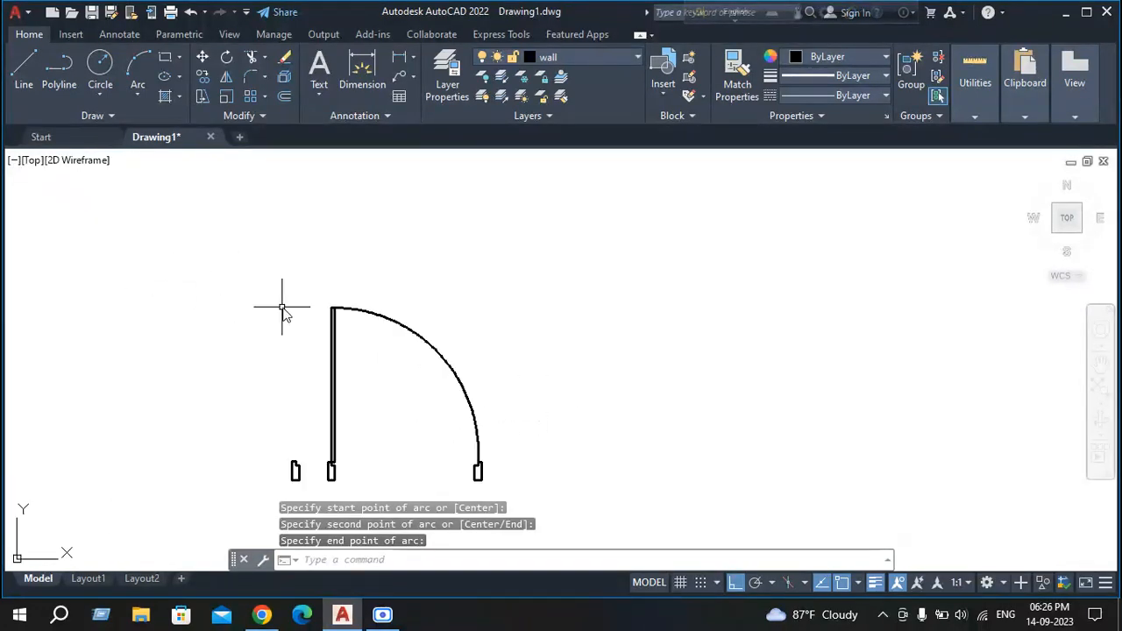
{"action": "scroll", "coordinate": [430, 363], "scroll_direction": "down", "scroll_amount": 3}
{"action": "middle_click_drag", "start_coordinate": [430, 363], "coordinate": [330, 196]}
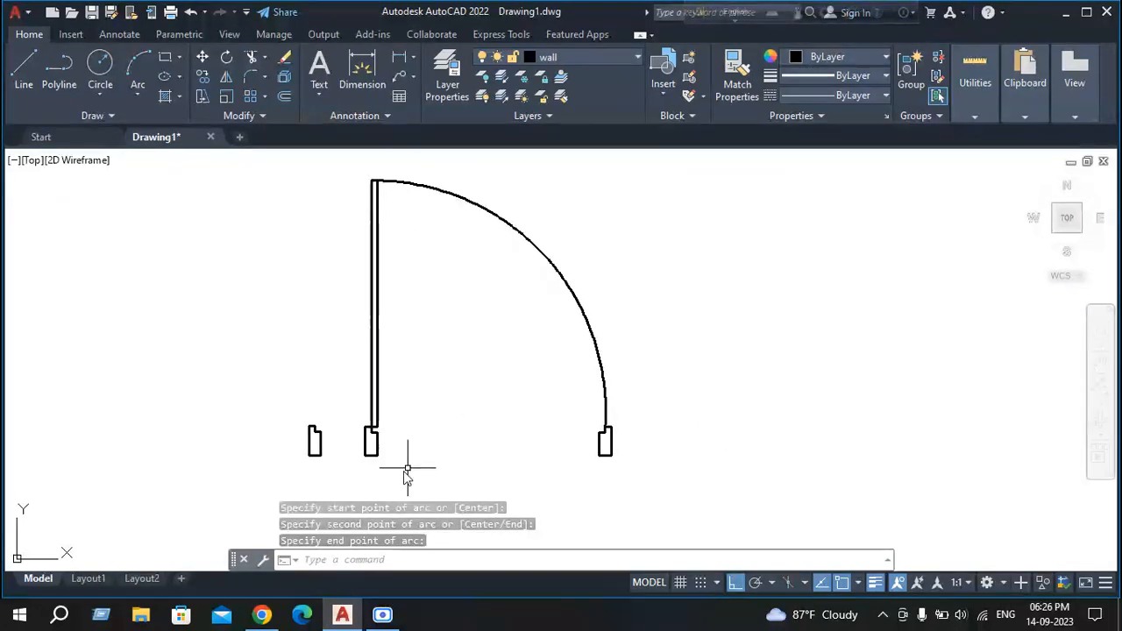
{"action": "left_click", "coordinate": [336, 447]}
{"action": "left_click", "coordinate": [279, 401]}
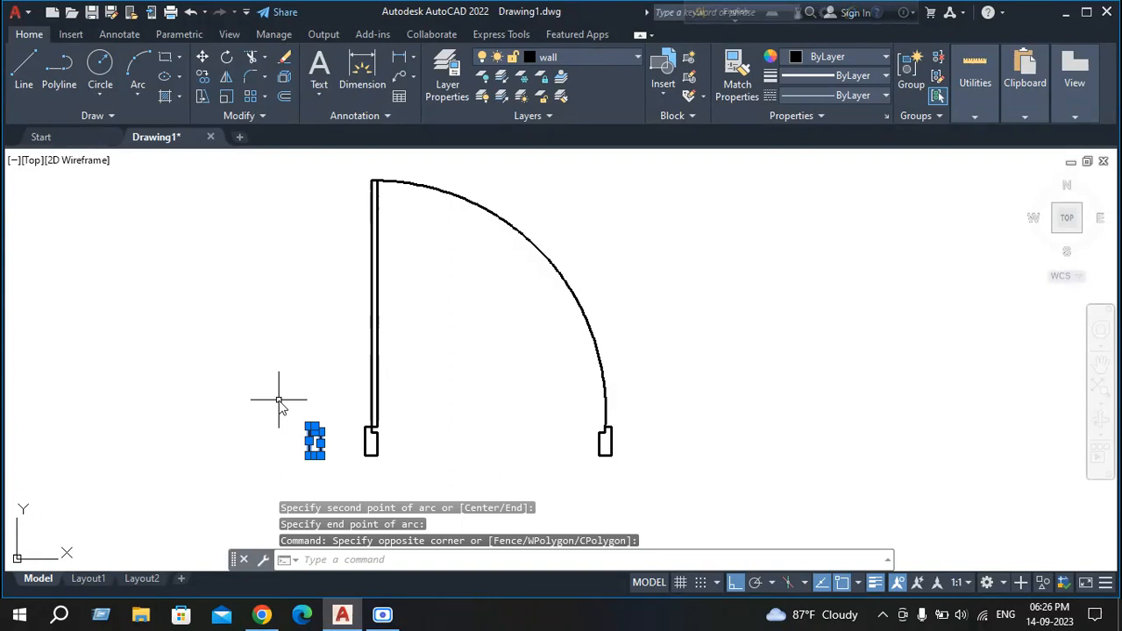
{"action": "key", "text": "Delete"}
Stretch the swing arc's start point from the left door line to the upper end of the right door line.
{"action": "scroll", "coordinate": [367, 343], "scroll_direction": "down", "scroll_amount": 2}
{"action": "middle_click_drag", "start_coordinate": [367, 342], "coordinate": [280, 461]}
{"action": "scroll", "coordinate": [274, 366], "scroll_direction": "up", "scroll_amount": 2}
{"action": "scroll", "coordinate": [273, 366], "scroll_direction": "up", "scroll_amount": 5}
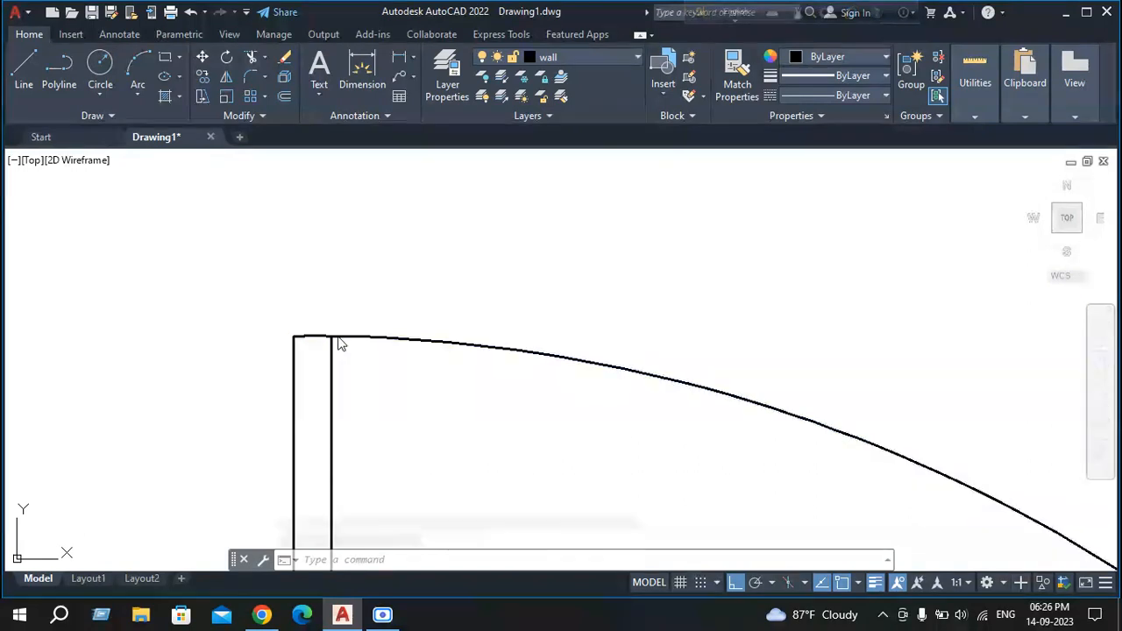
{"action": "left_click", "coordinate": [298, 337]}
{"action": "left_click", "coordinate": [294, 337]}
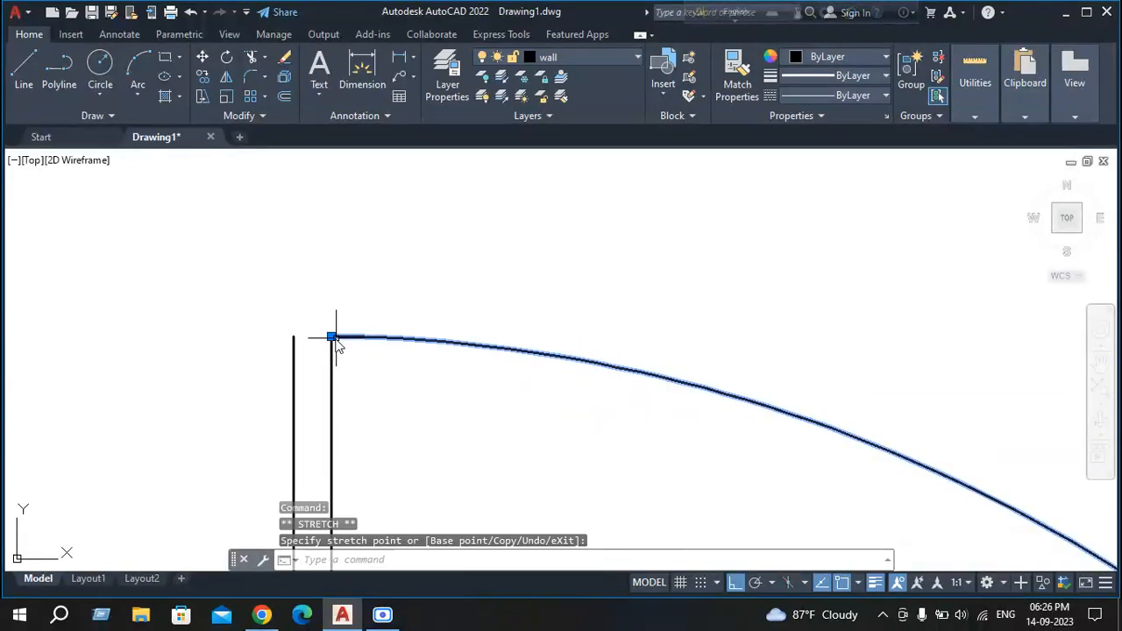
{"action": "key", "text": "Escape"}
Close the door leaf's upper end with a horizontal line between the two vertical lines.
{"action": "type", "text": "l"}
{"action": "key", "text": "Return"}
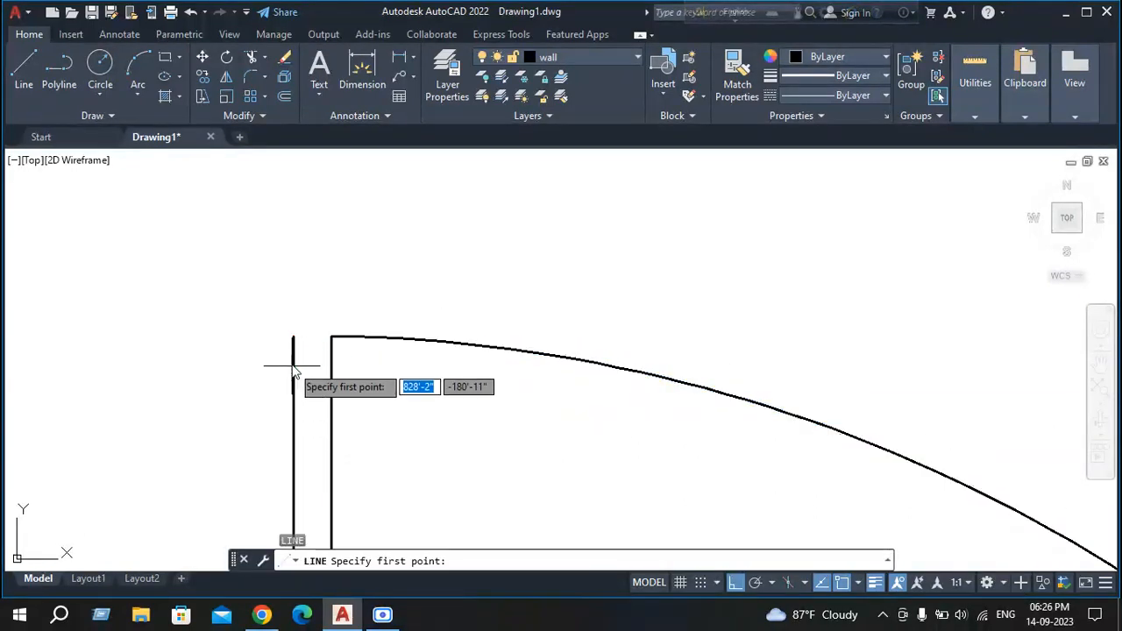
{"action": "left_click", "coordinate": [294, 336]}
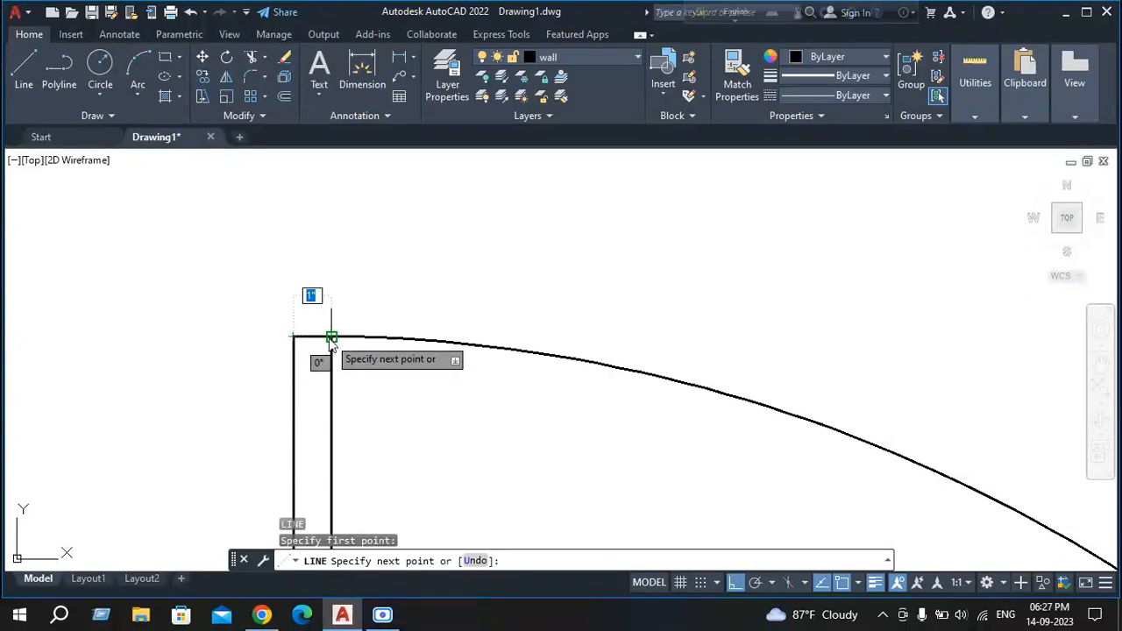
{"action": "left_click", "coordinate": [330, 336]}
{"action": "key", "text": "Return"}
{"action": "scroll", "coordinate": [433, 399], "scroll_direction": "down", "scroll_amount": 3}
{"action": "scroll", "coordinate": [410, 392], "scroll_direction": "down", "scroll_amount": 4}
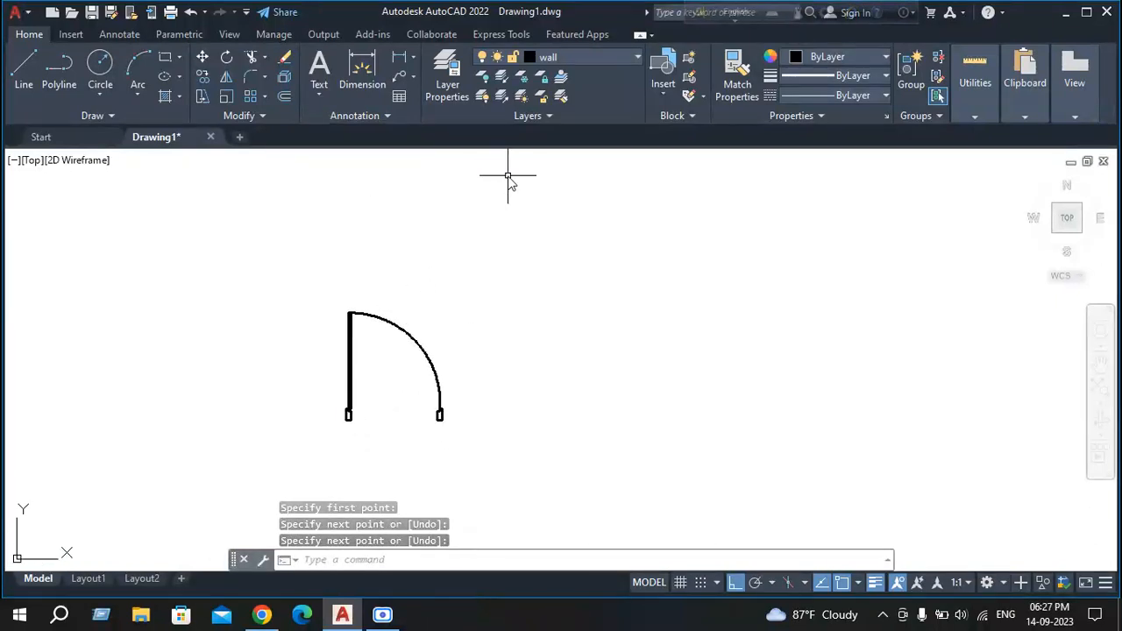
Try red as the colour of the whole door and return it to ByLayer.
{"action": "left_click", "coordinate": [536, 57]}
{"action": "left_click", "coordinate": [537, 58]}
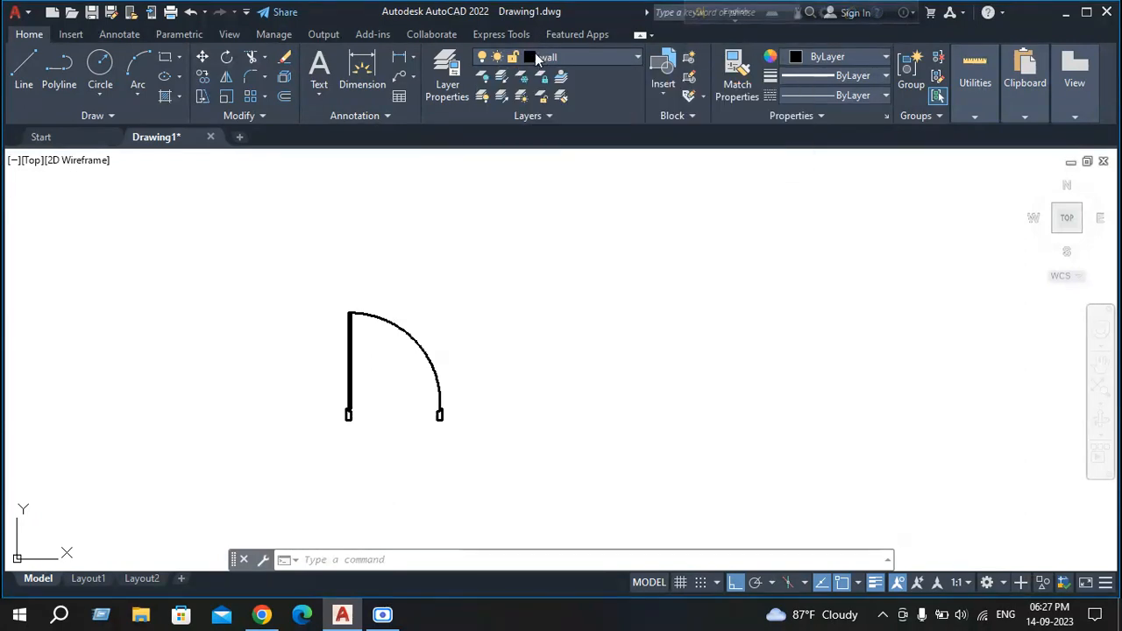
{"action": "left_click", "coordinate": [273, 289]}
{"action": "left_click", "coordinate": [463, 421]}
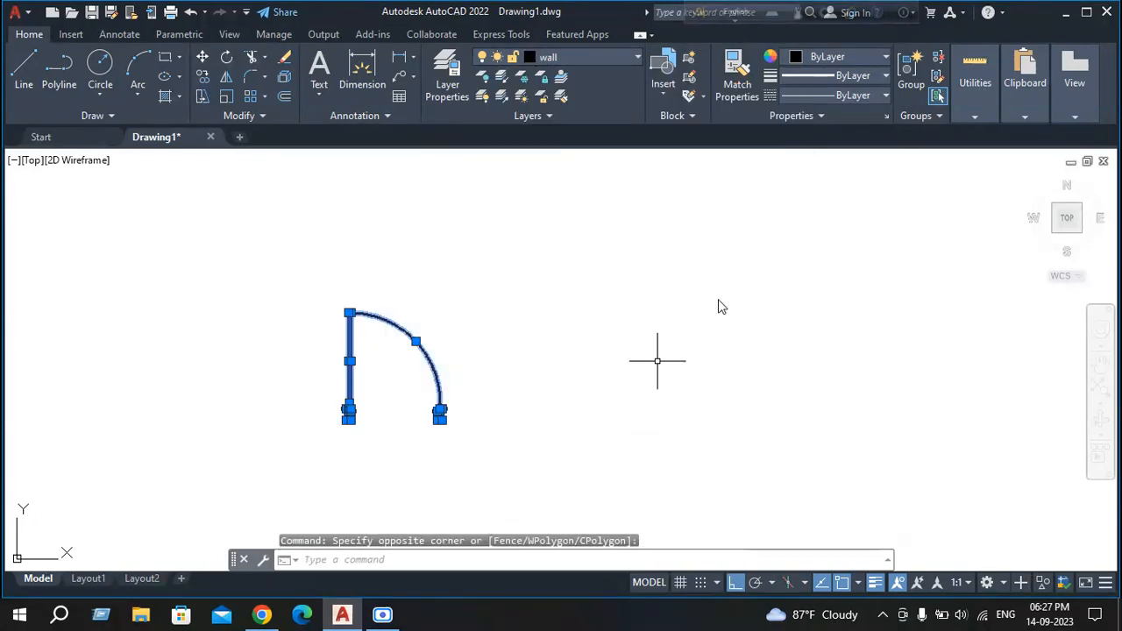
{"action": "left_click", "coordinate": [833, 57]}
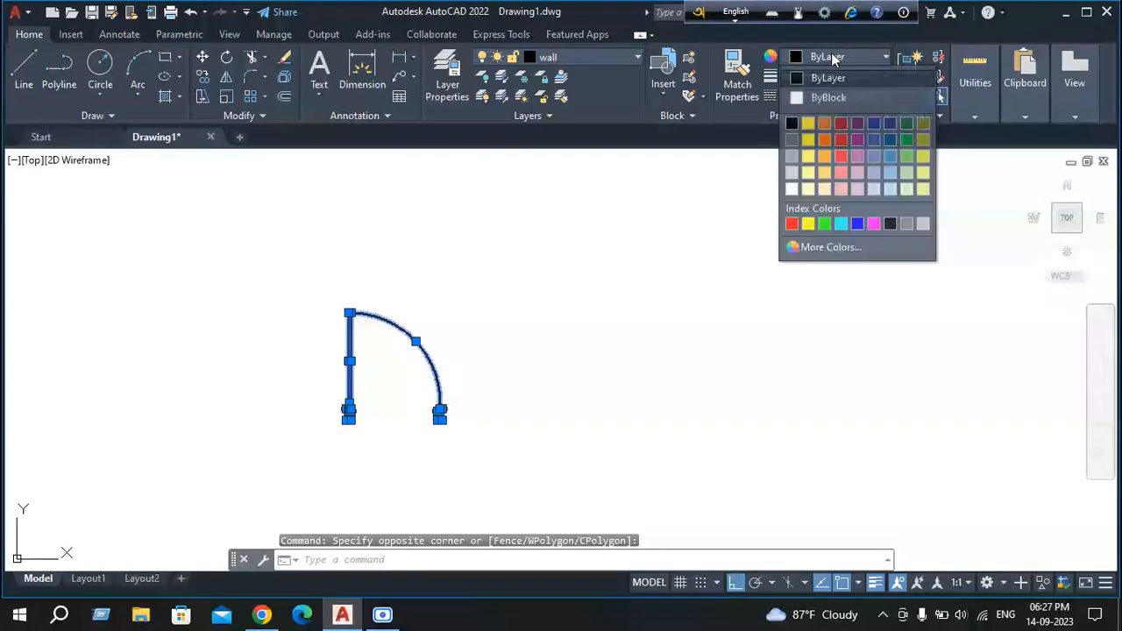
{"action": "left_click", "coordinate": [793, 224]}
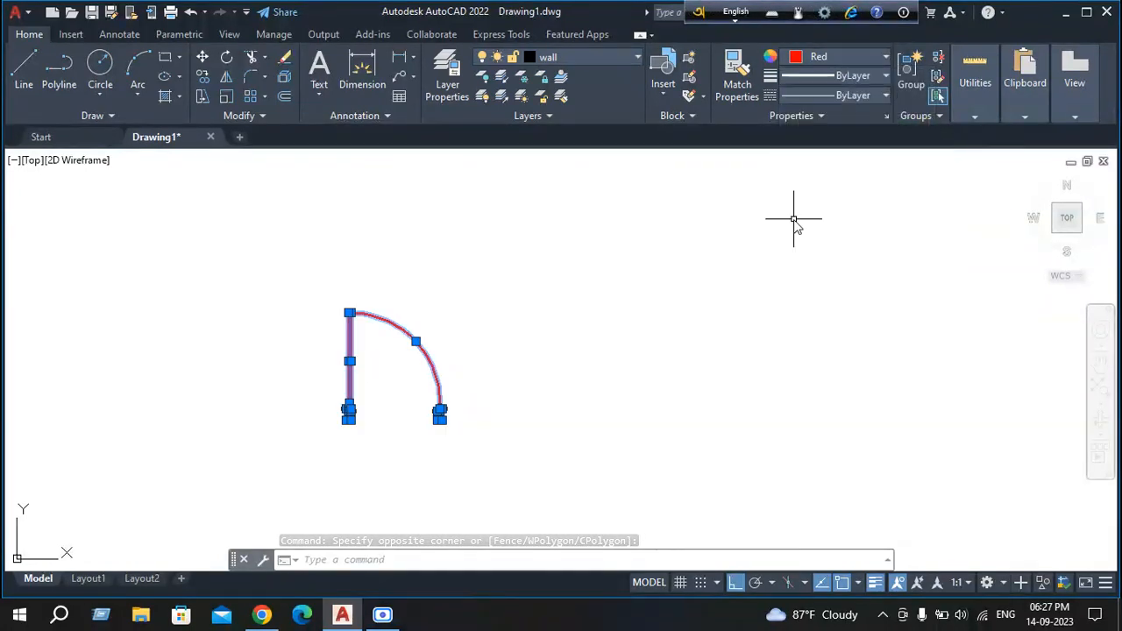
{"action": "left_click", "coordinate": [800, 63]}
{"action": "left_click", "coordinate": [820, 78]}
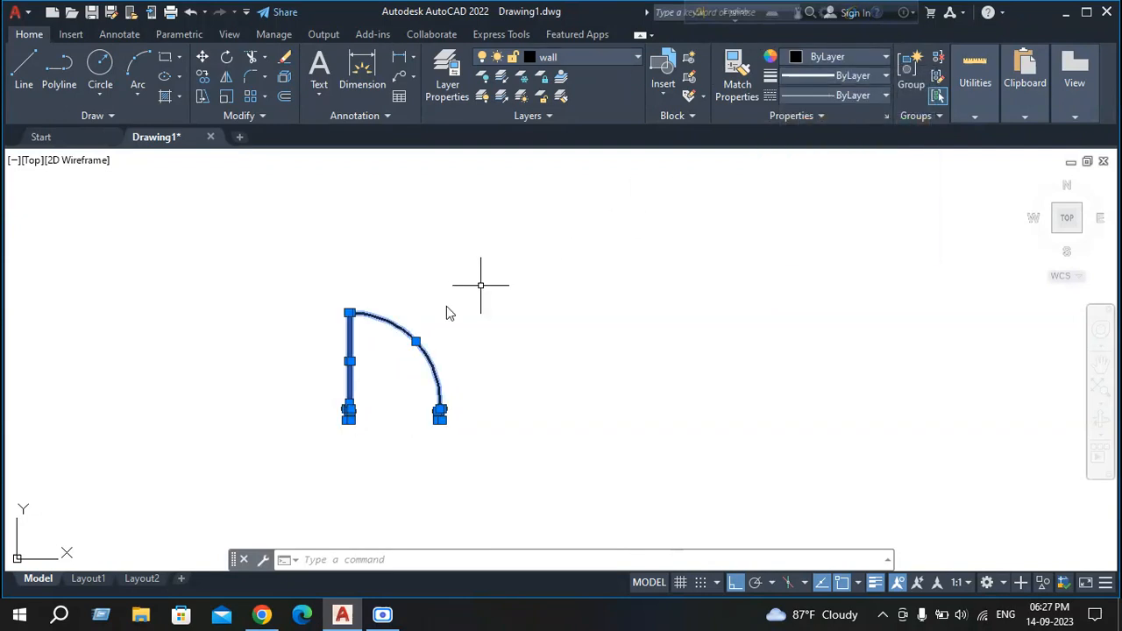
{"action": "key", "text": "Escape"}
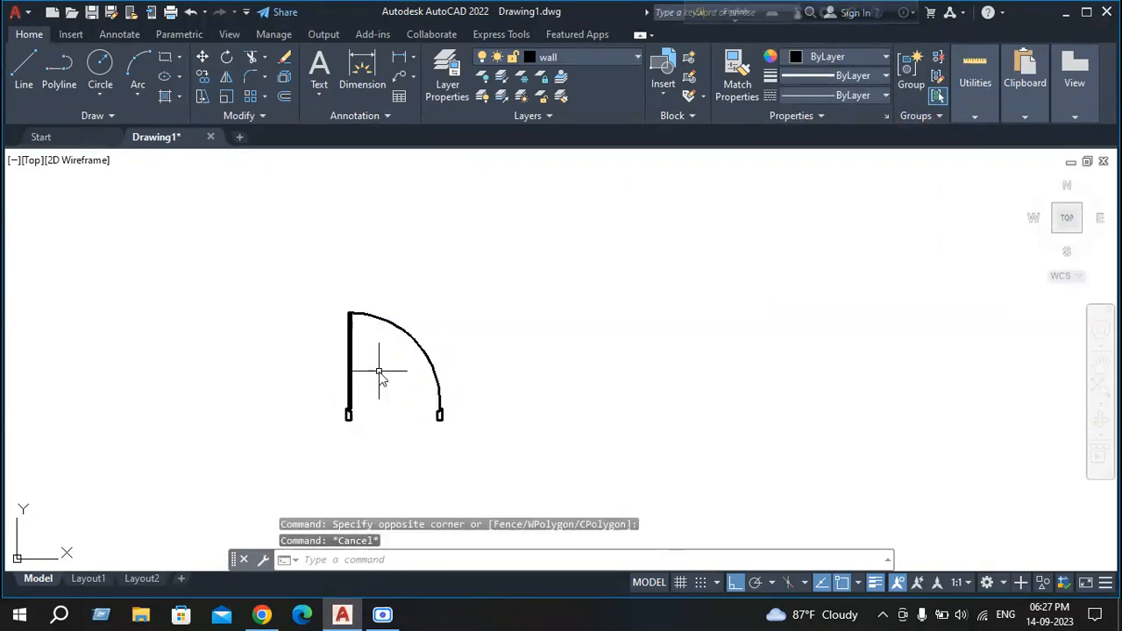
{"action": "scroll", "coordinate": [364, 378], "scroll_direction": "up", "scroll_amount": 6}
{"action": "middle_click_drag", "start_coordinate": [366, 378], "coordinate": [371, 322]}
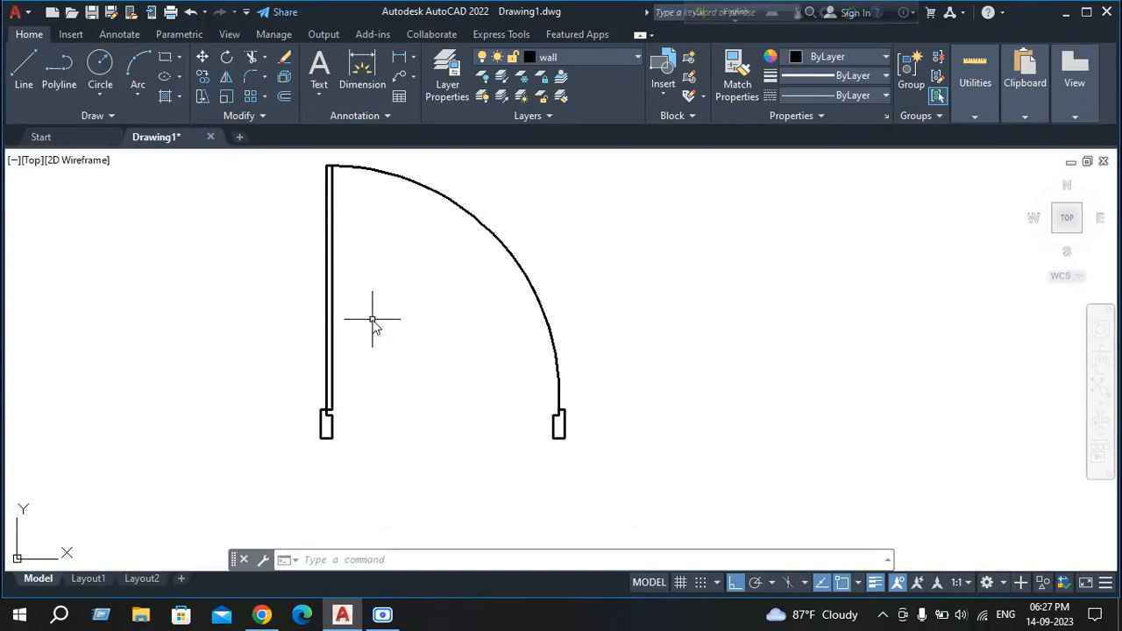
{"action": "left_click", "coordinate": [362, 66]}
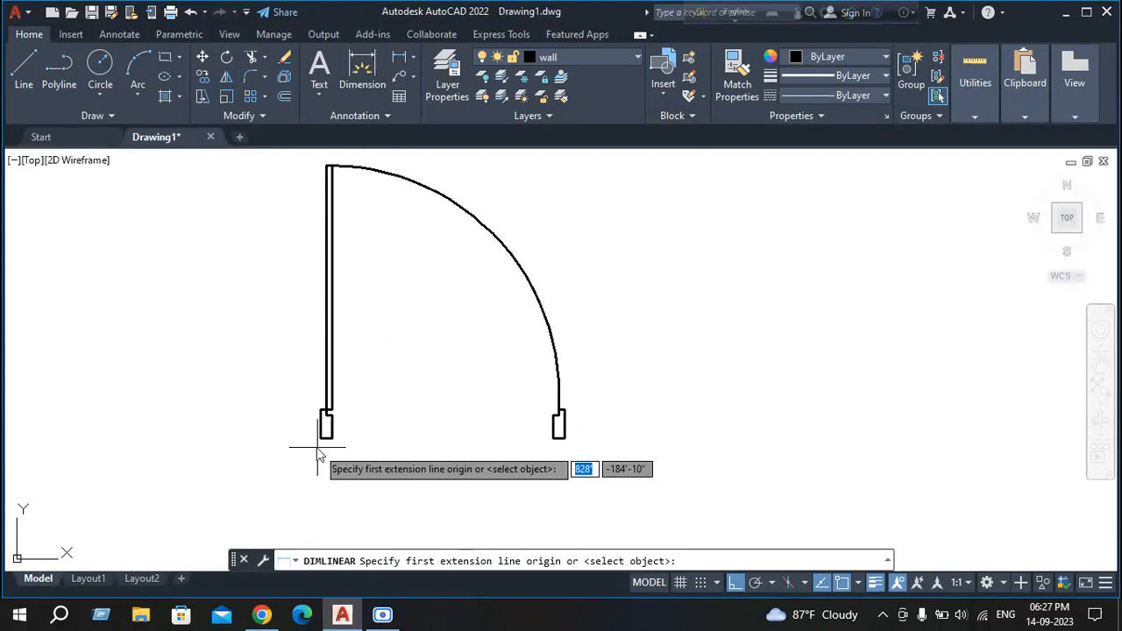
{"action": "left_click", "coordinate": [328, 443]}
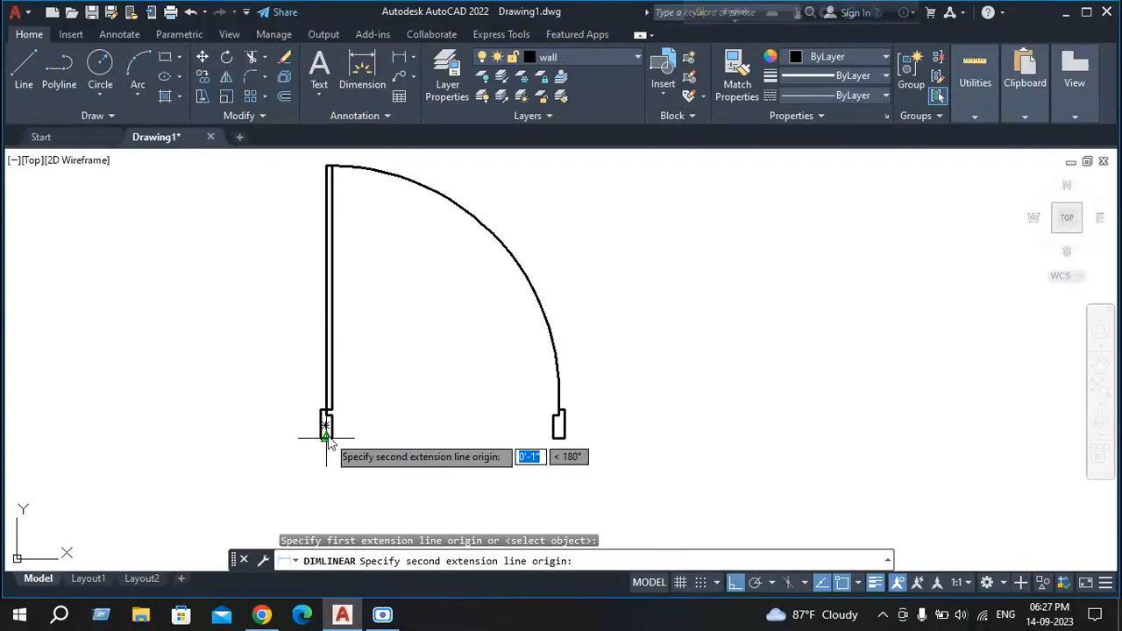
{"action": "key", "text": "Escape"}
{"action": "left_click", "coordinate": [389, 38]}
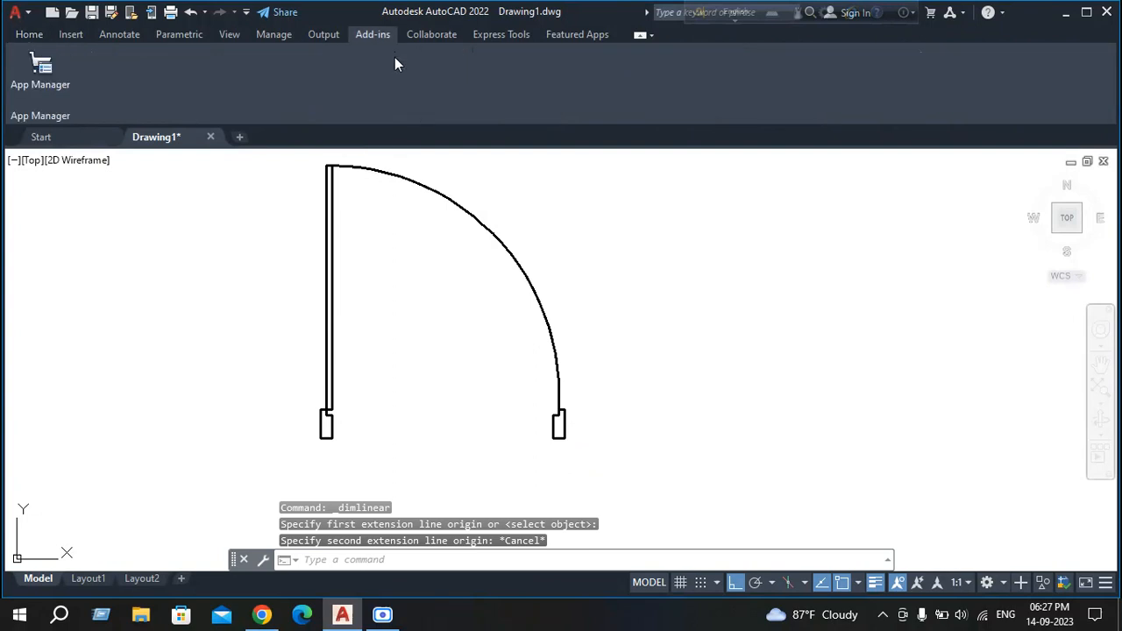
{"action": "left_click", "coordinate": [31, 34]}
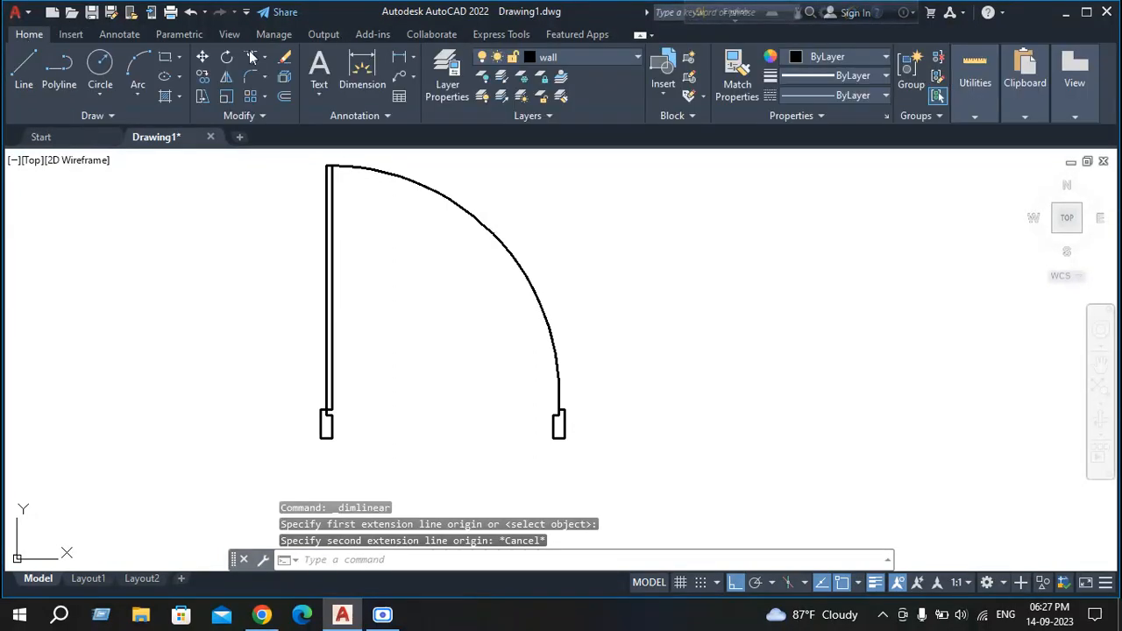
Add a horizontal linear dimension between the two frames' outer lower corners, placing its line across the opening near the frames' upper edges.
{"action": "left_click", "coordinate": [399, 58]}
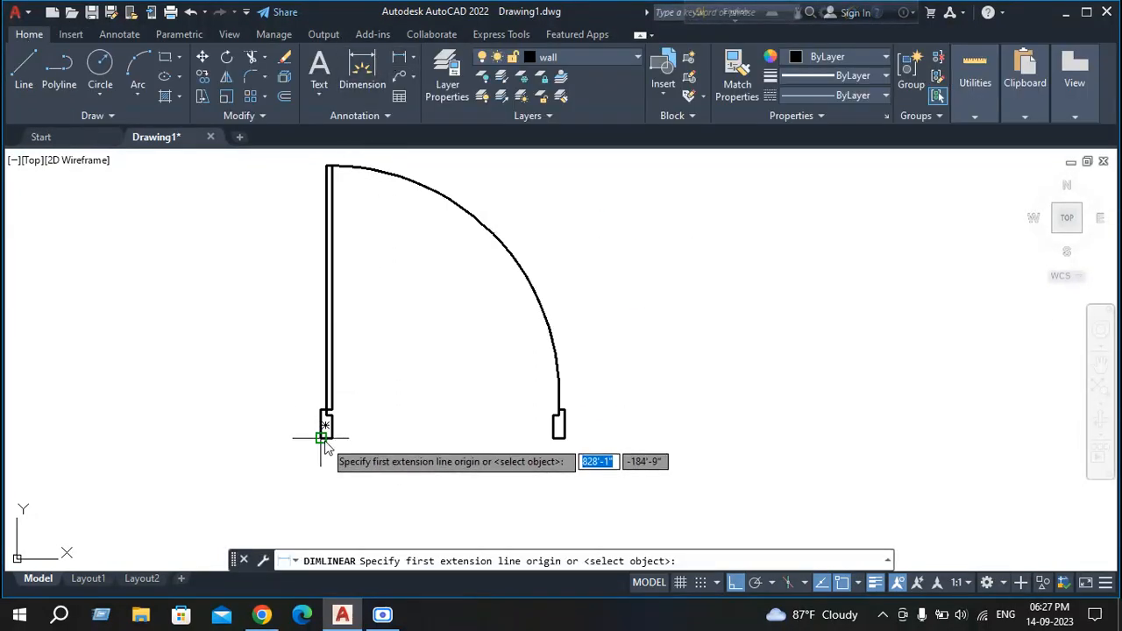
{"action": "left_click", "coordinate": [326, 438]}
{"action": "left_click", "coordinate": [569, 445]}
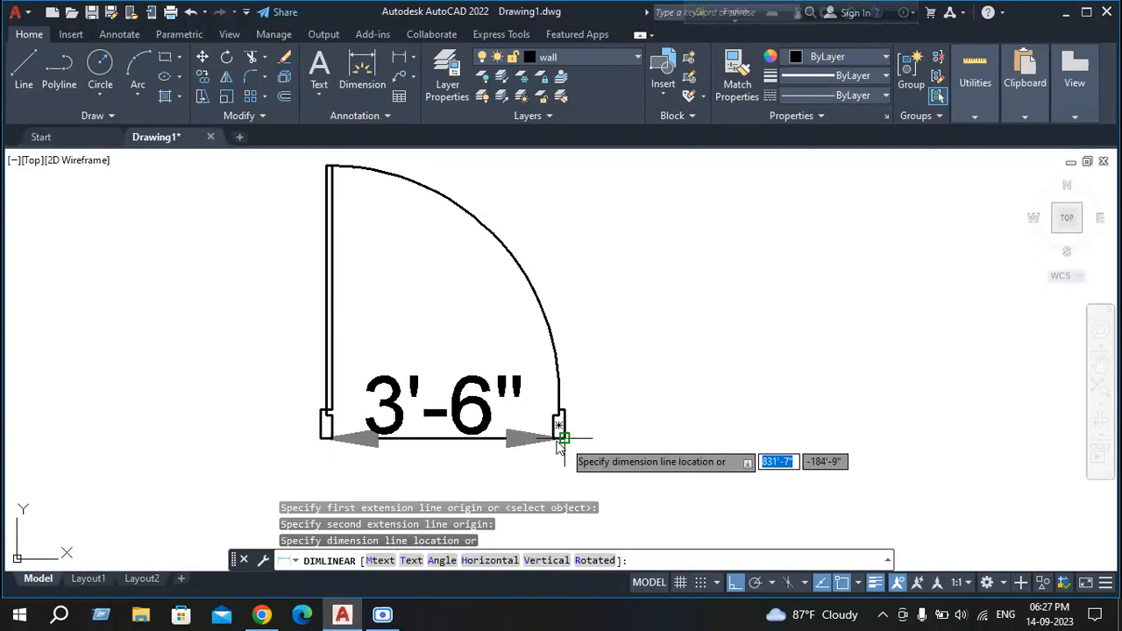
{"action": "left_click", "coordinate": [522, 411]}
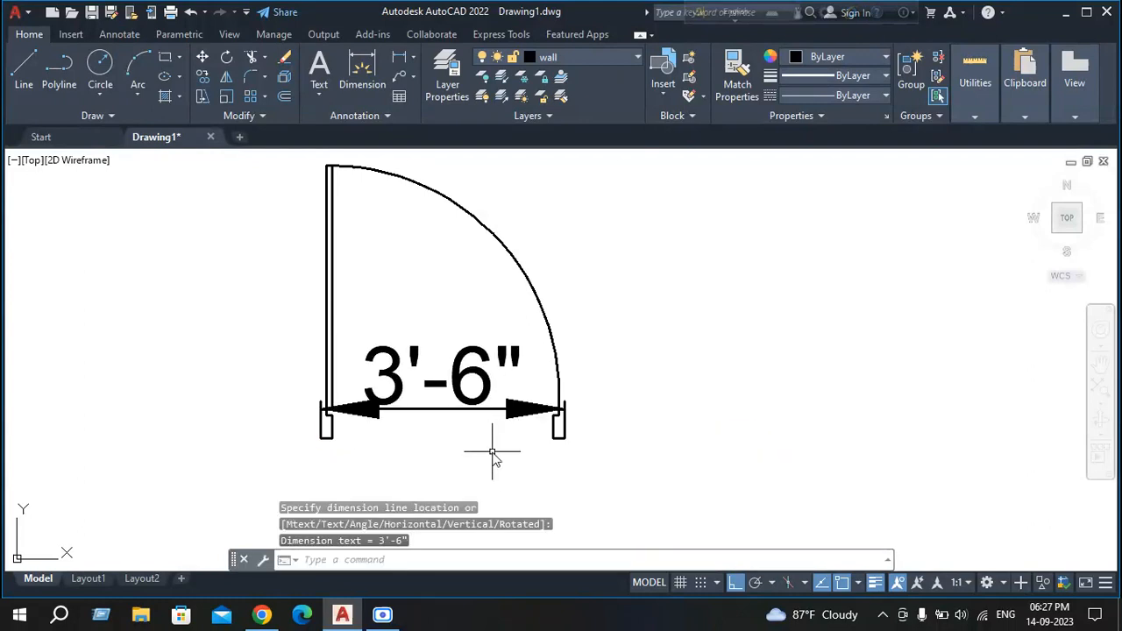